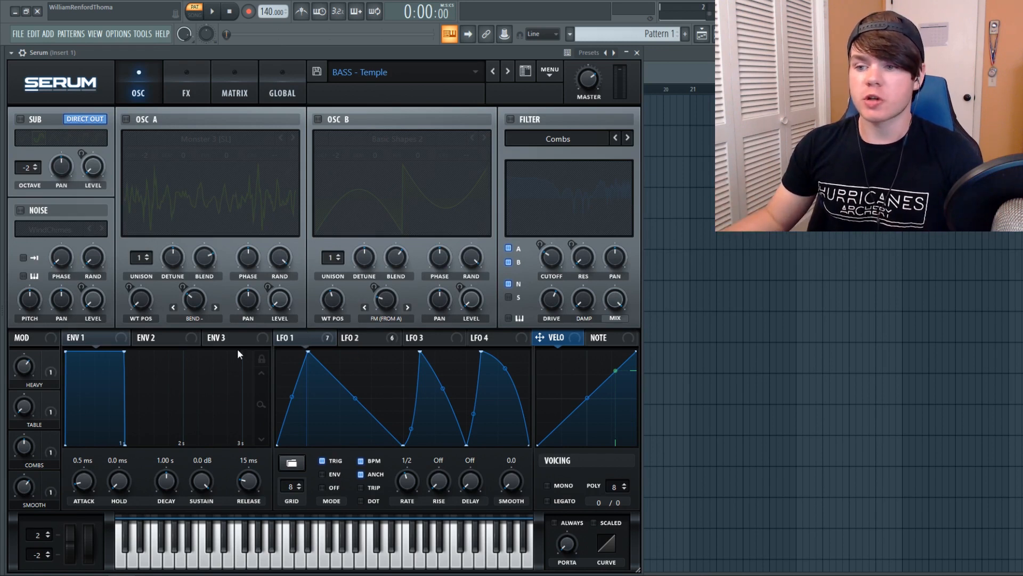
Step: Compare the curve shapes, rates and modulated controls of LFO 1 and LFO 2
{"action": "left_click", "coordinate": [362, 341]}
{"action": "left_click", "coordinate": [323, 340]}
{"action": "left_click", "coordinate": [366, 341]}
{"action": "left_click", "coordinate": [314, 337]}
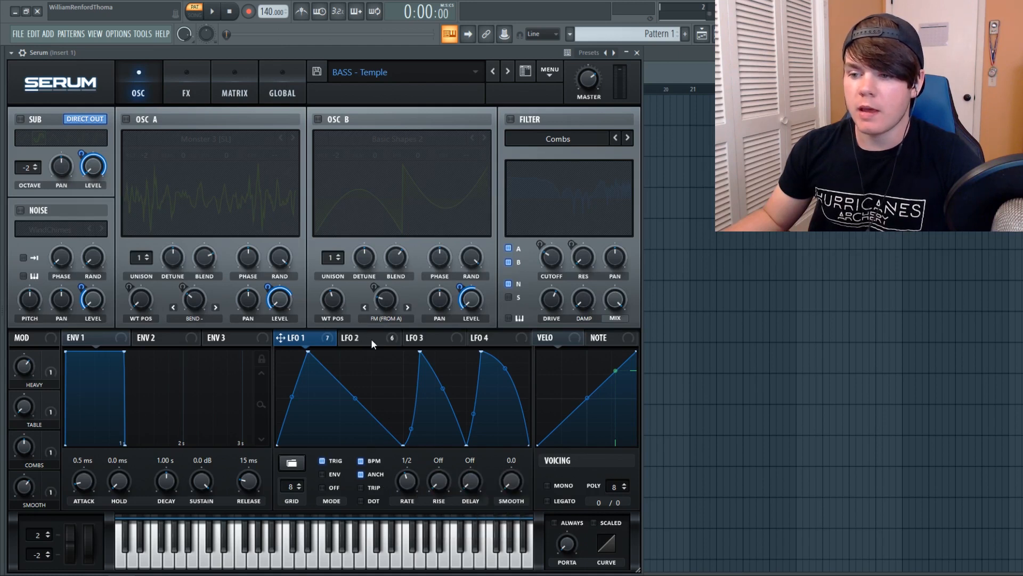
{"action": "left_click", "coordinate": [353, 340]}
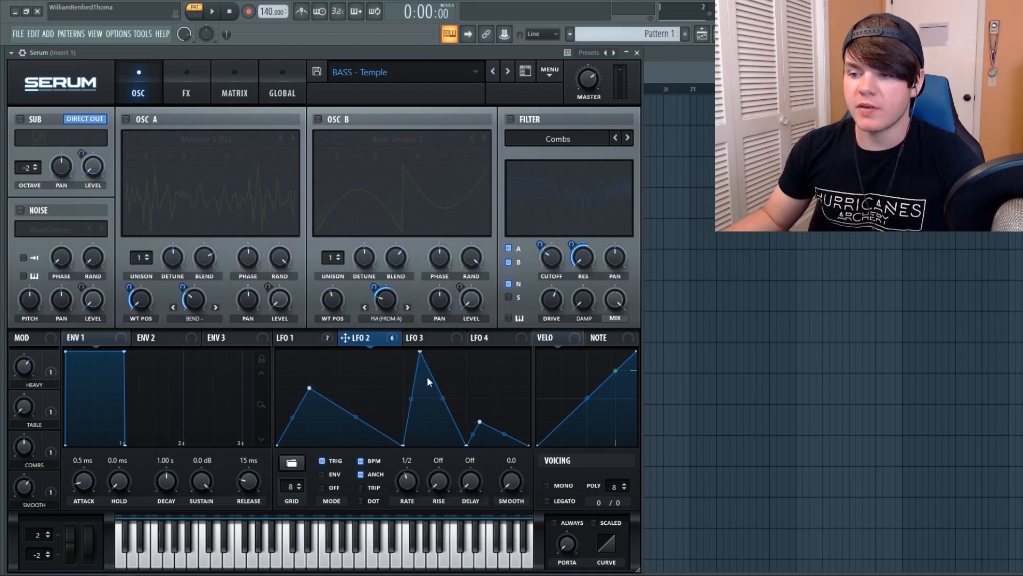
{"action": "left_click", "coordinate": [320, 339]}
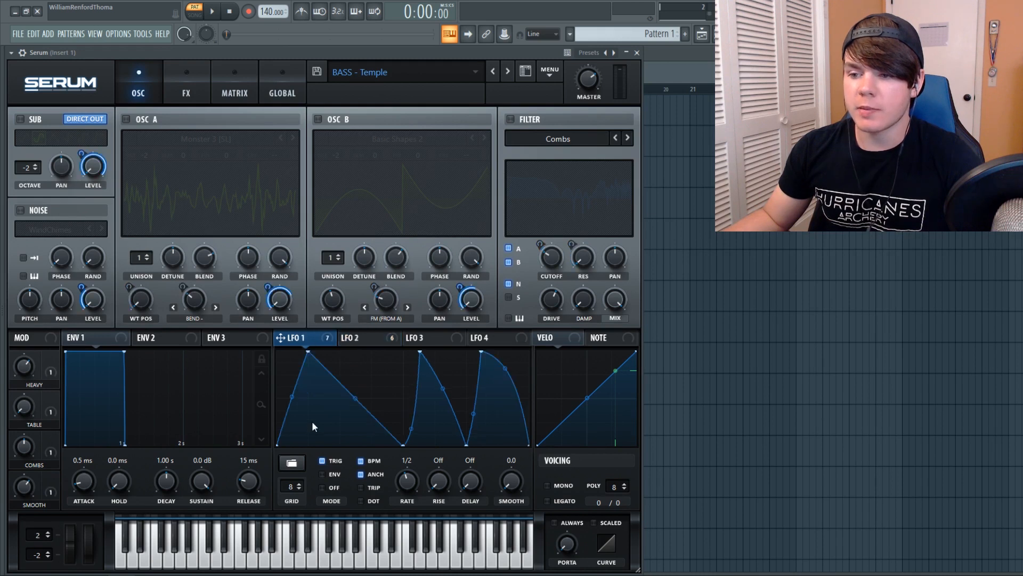
{"action": "left_click", "coordinate": [369, 337]}
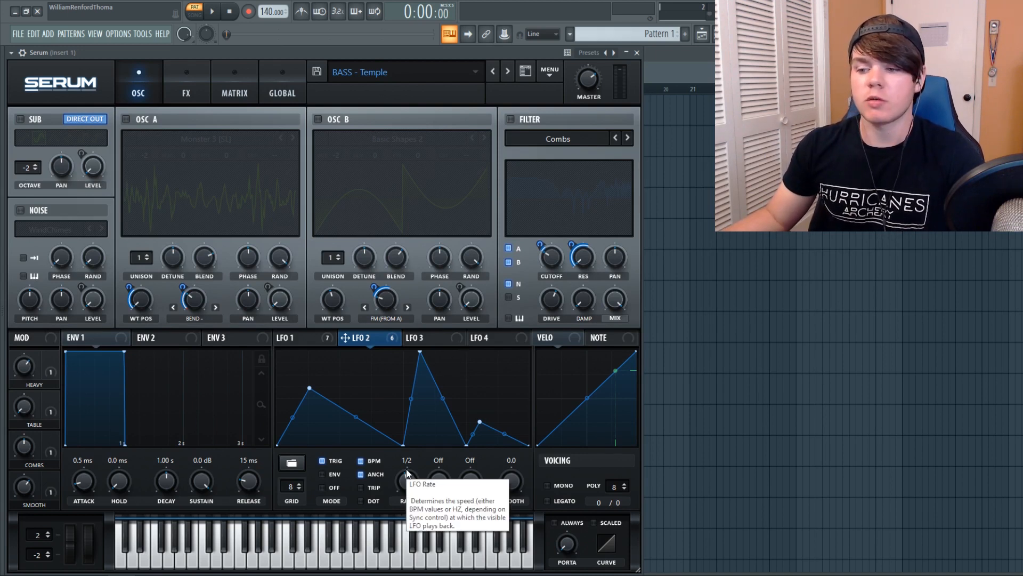
{"action": "left_click", "coordinate": [310, 341]}
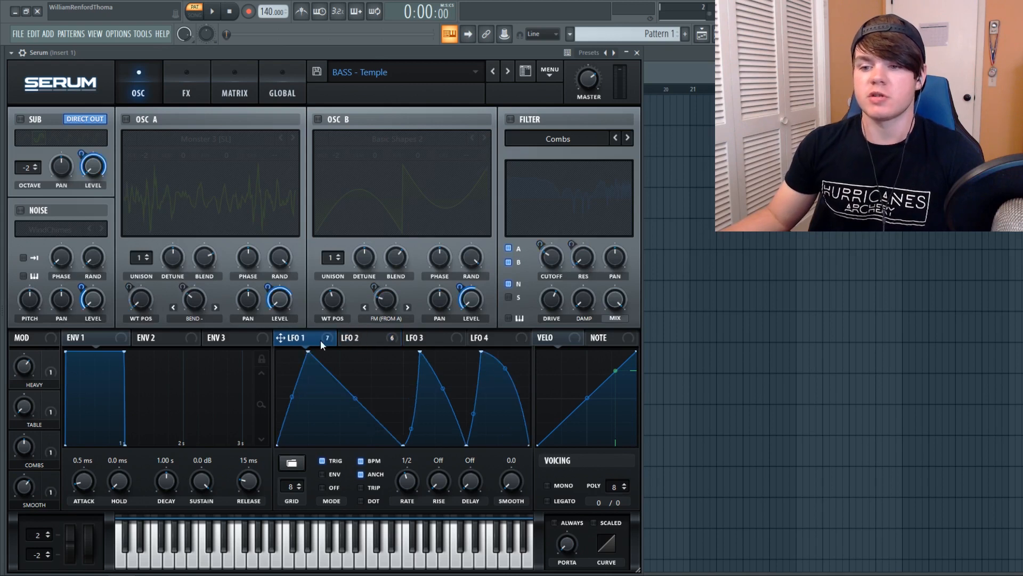
Step: Turn on oscillator A, check its wavetable categories, and show its Monster 3 [SL] wavetable in the 3D view
{"action": "left_click", "coordinate": [126, 119]}
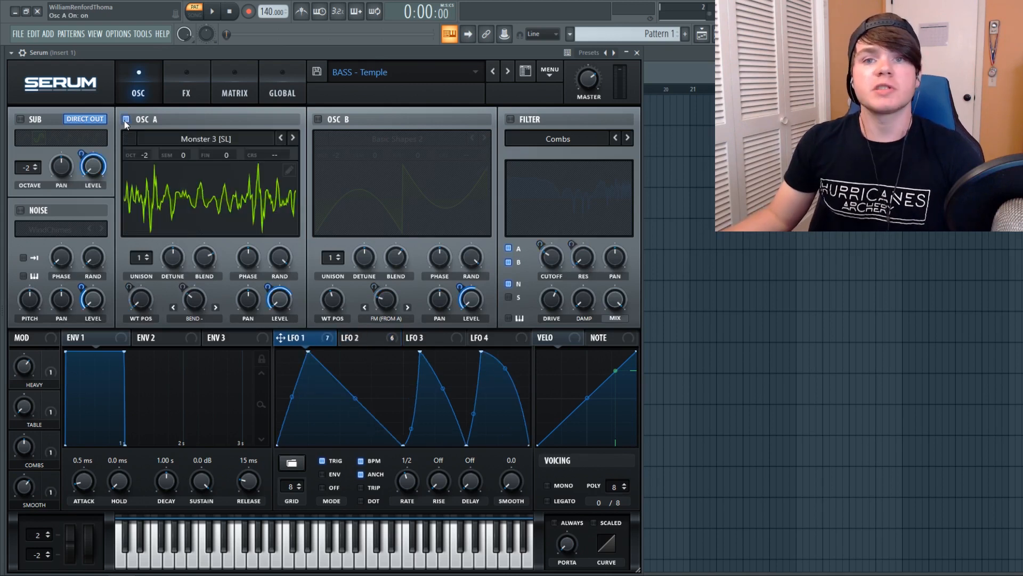
{"action": "left_click", "coordinate": [216, 137]}
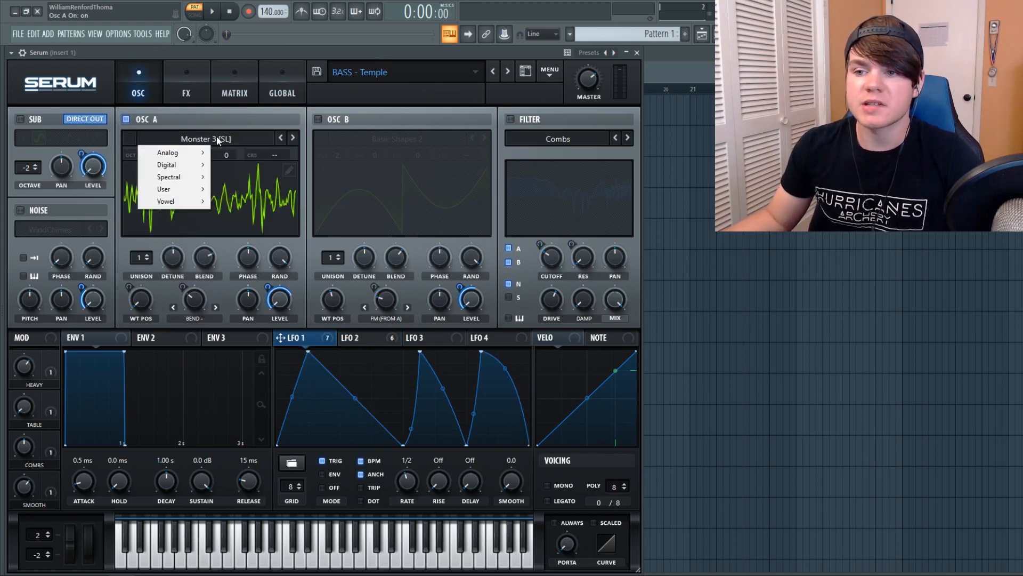
{"action": "mouse_move", "coordinate": [204, 179]}
{"action": "left_click", "coordinate": [232, 187]}
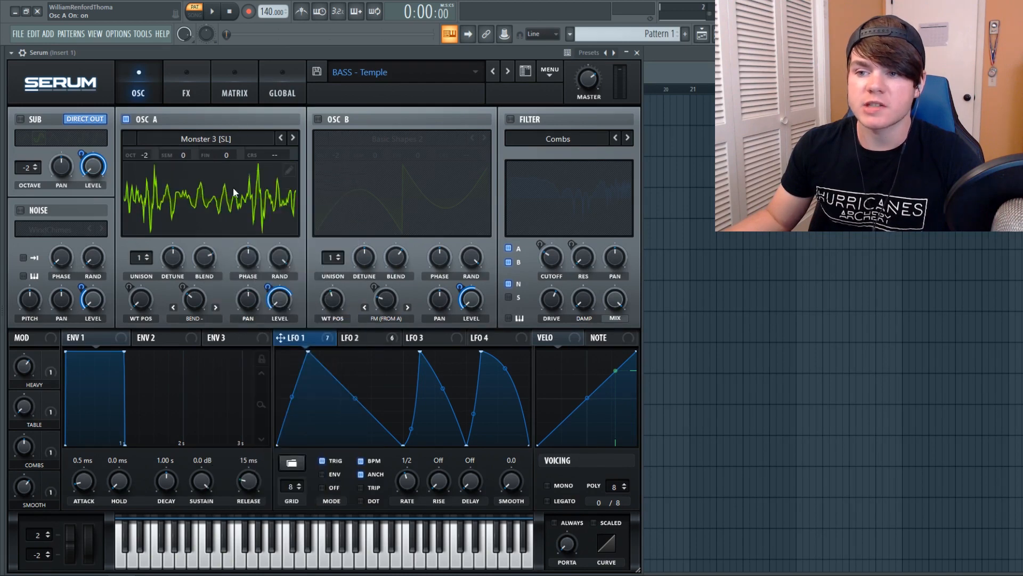
{"action": "left_click", "coordinate": [232, 187]}
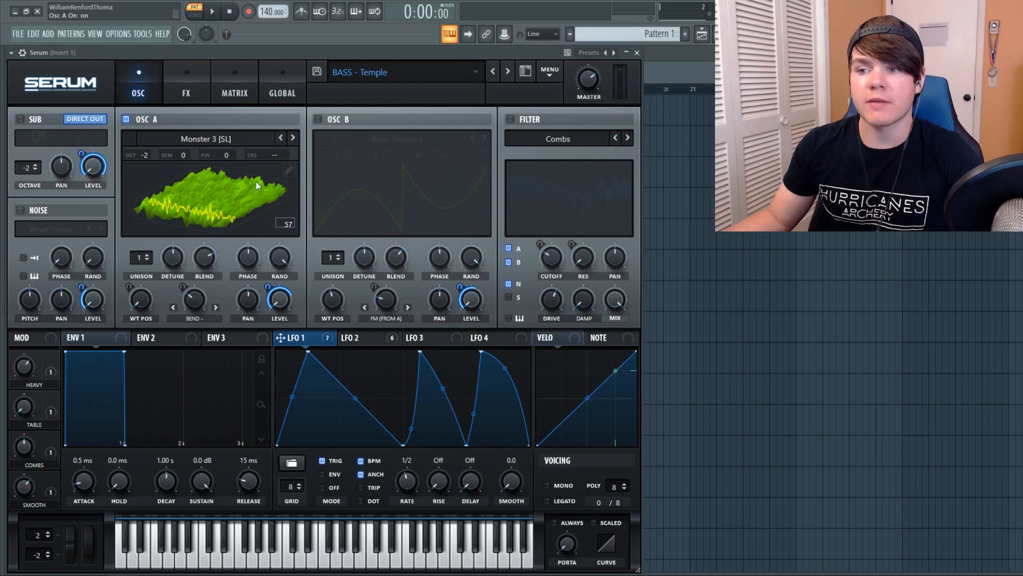
Step: Open oscillator A's wavetable editor and examine the Multis formula presets
{"action": "left_click", "coordinate": [288, 170]}
{"action": "left_click", "coordinate": [624, 440]}
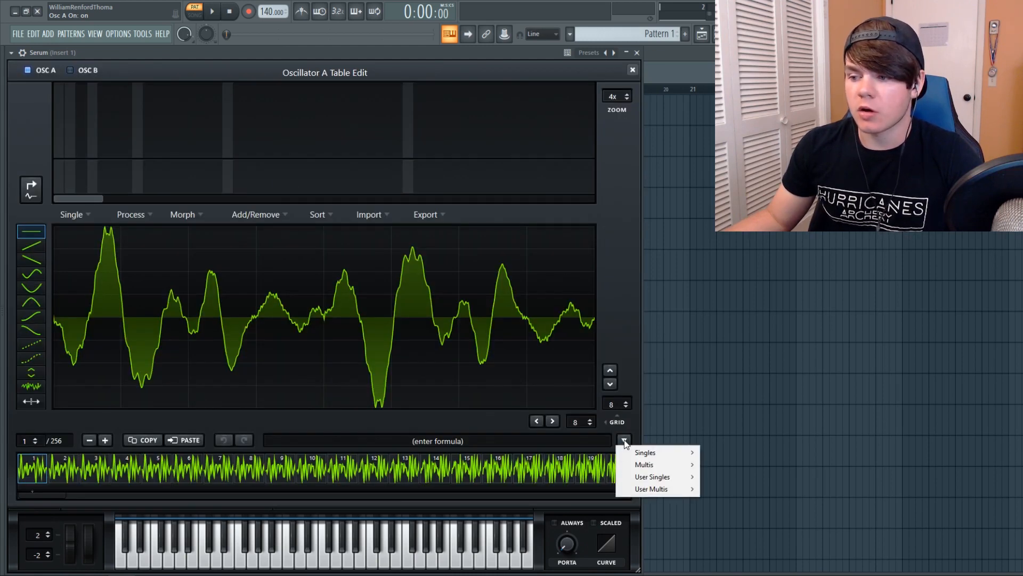
{"action": "mouse_move", "coordinate": [630, 465]}
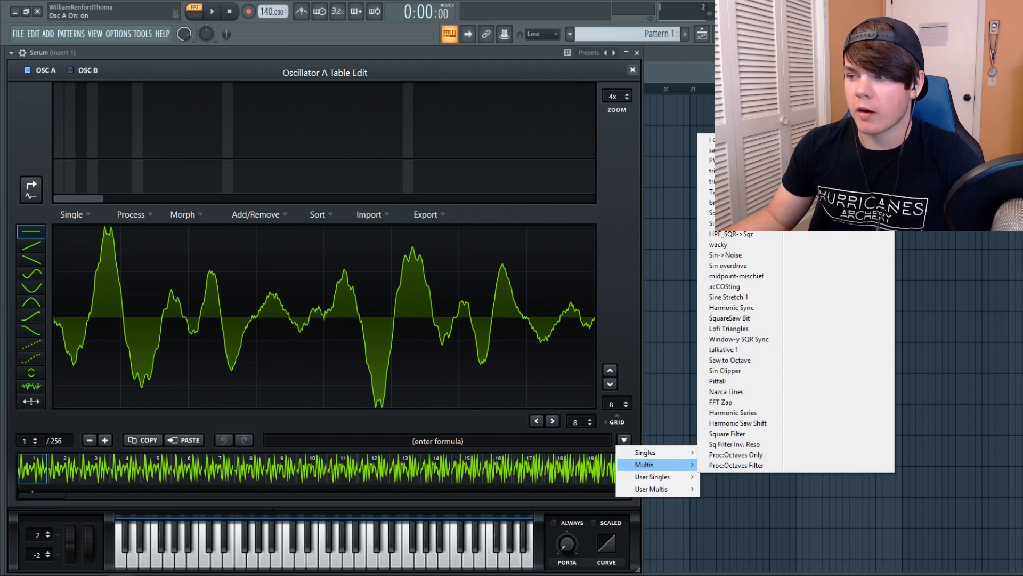
{"action": "left_click", "coordinate": [468, 50]}
{"action": "left_click_drag", "start_coordinate": [469, 50], "coordinate": [188, 60]}
{"action": "left_click", "coordinate": [344, 449]}
{"action": "mouse_move", "coordinate": [368, 473]}
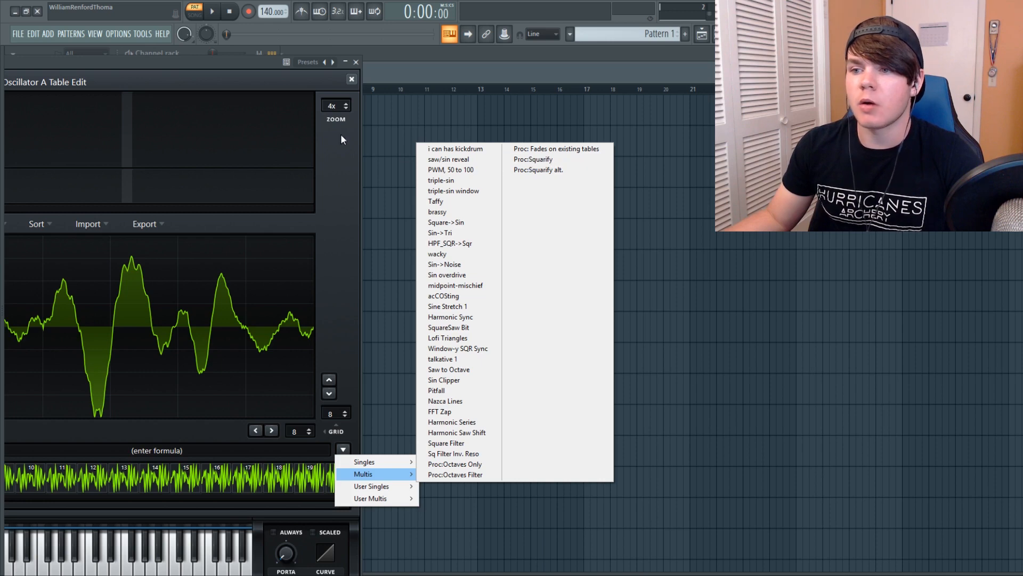
{"action": "left_click_drag", "start_coordinate": [278, 65], "coordinate": [521, 54]}
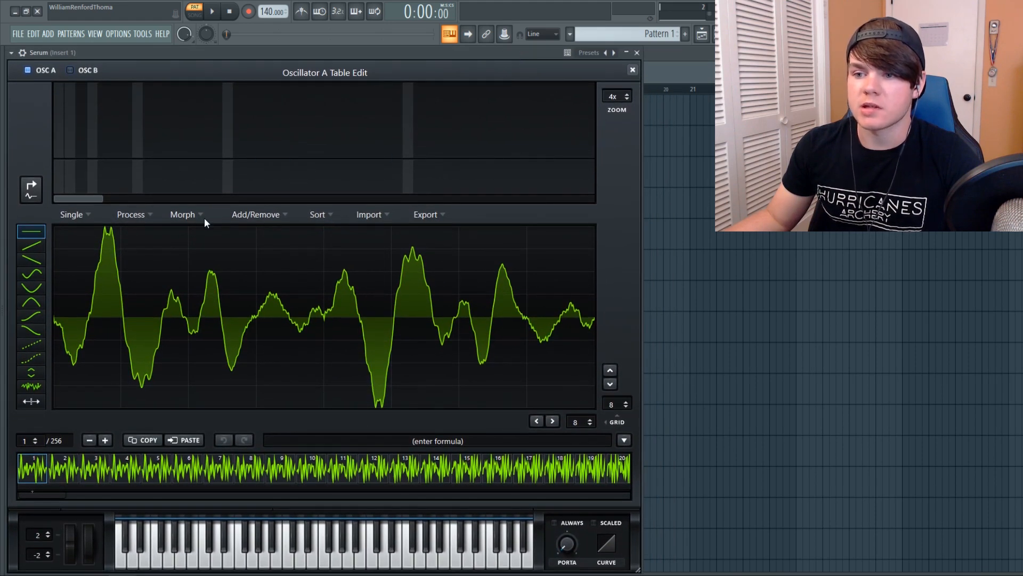
Step: Examine the wavetable Process options for oscillator A and close the table editor
{"action": "left_click", "coordinate": [139, 218]}
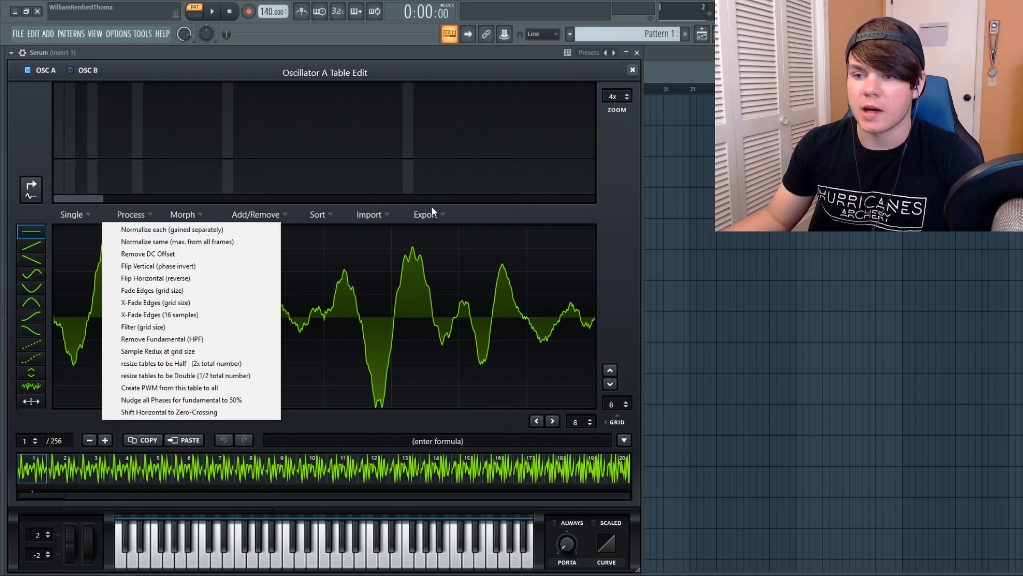
{"action": "left_click", "coordinate": [631, 71]}
{"action": "left_click", "coordinate": [634, 70]}
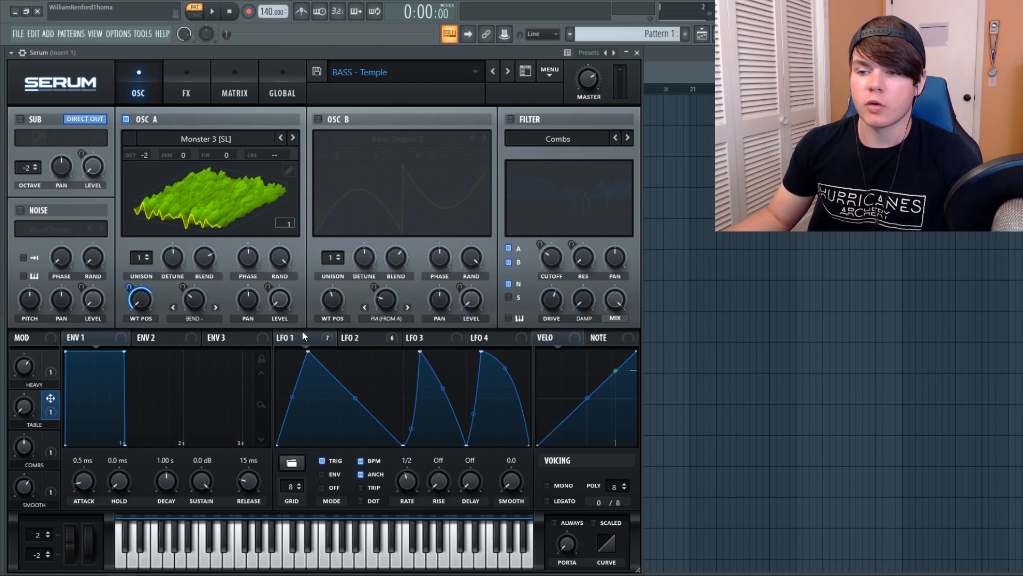
Step: Check how LFO 1 and LFO 2 modulate oscillator A and play a test note
{"action": "left_click", "coordinate": [362, 337]}
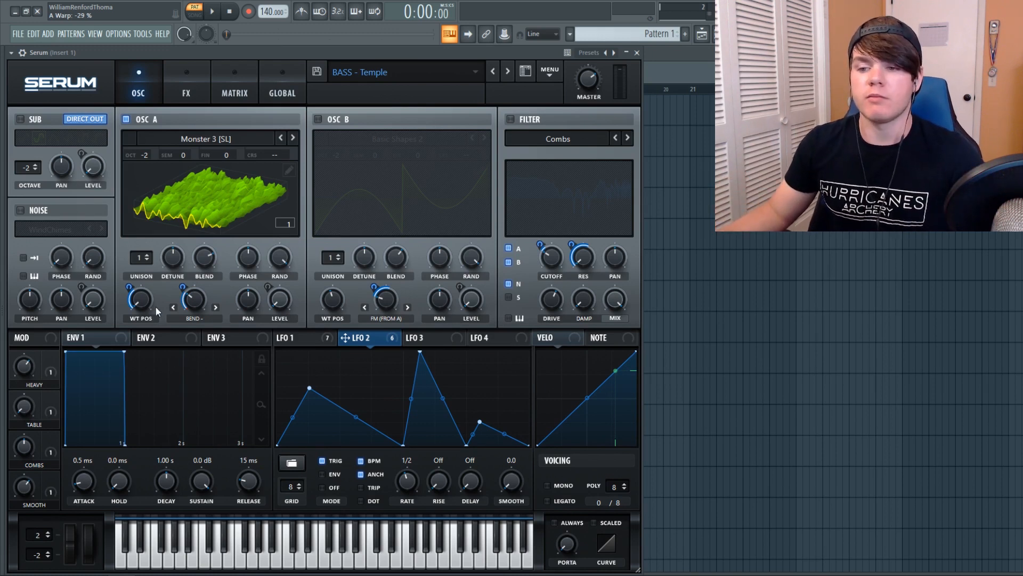
{"action": "left_click", "coordinate": [315, 338]}
{"action": "left_click", "coordinate": [356, 335]}
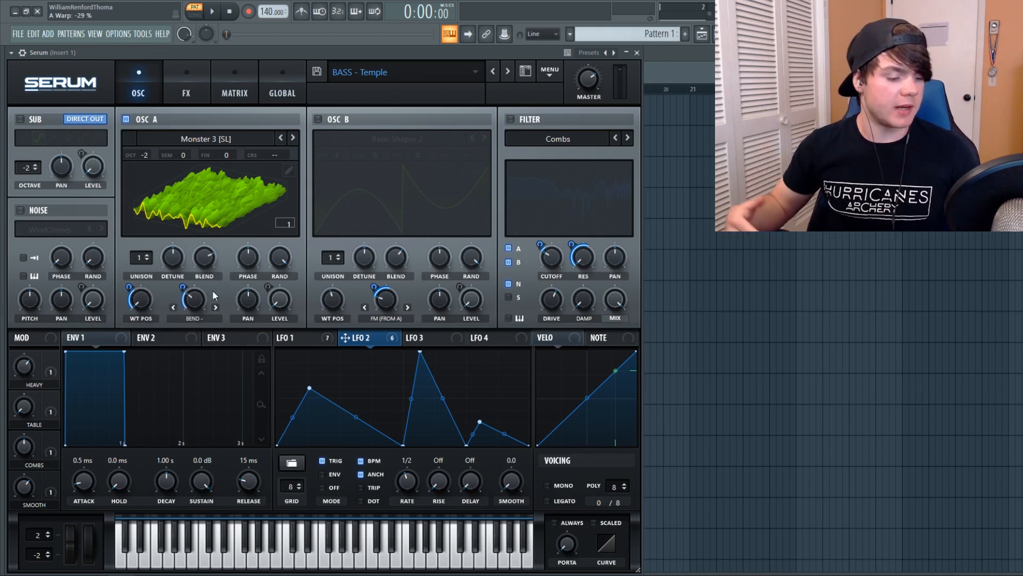
{"action": "key", "text": "c"}
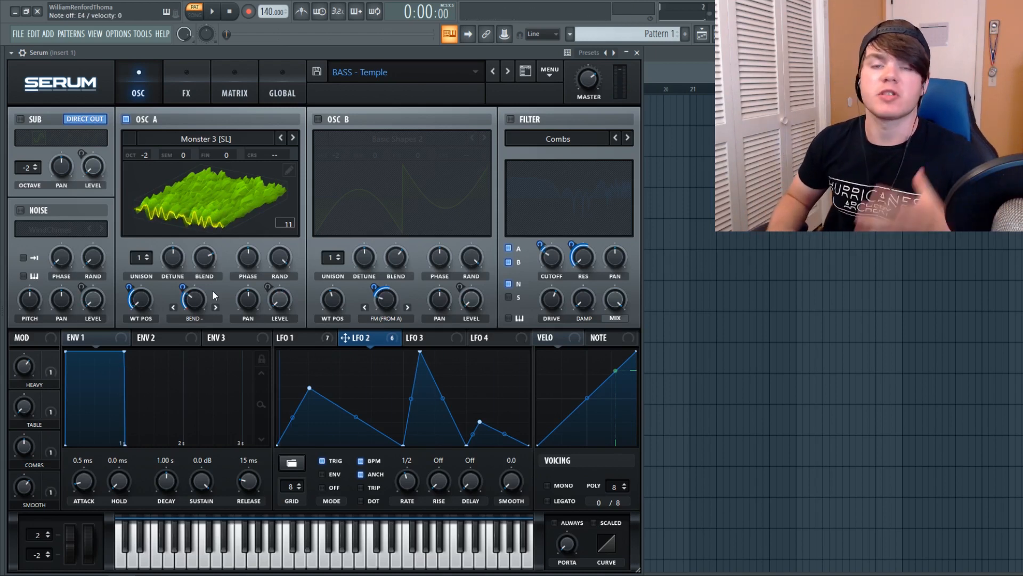
Step: Turn on oscillator B and redraw frame 4 of its wavetable as a square, with the first half lowest and the second half highest
{"action": "left_click", "coordinate": [318, 121]}
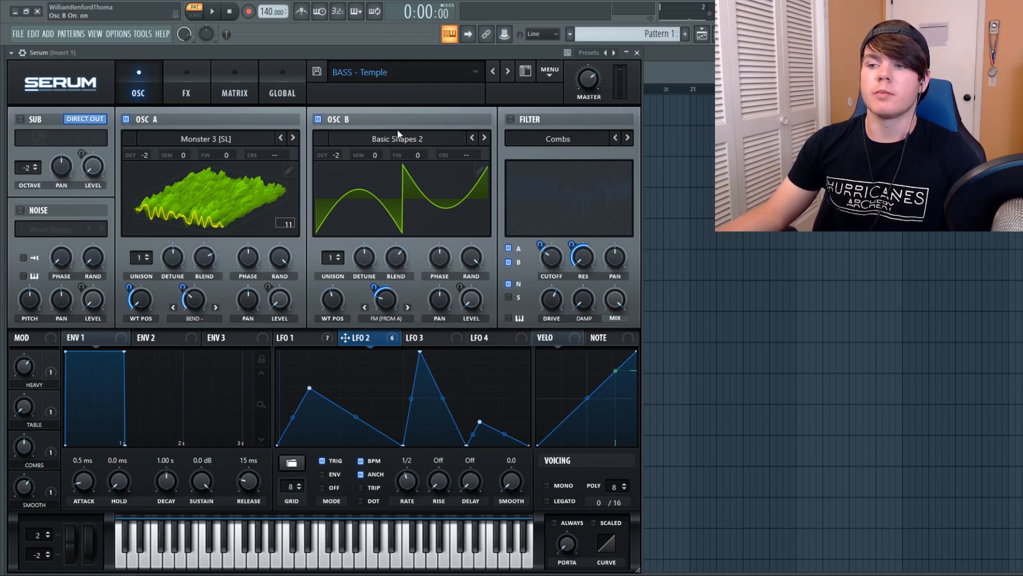
{"action": "left_click", "coordinate": [480, 170]}
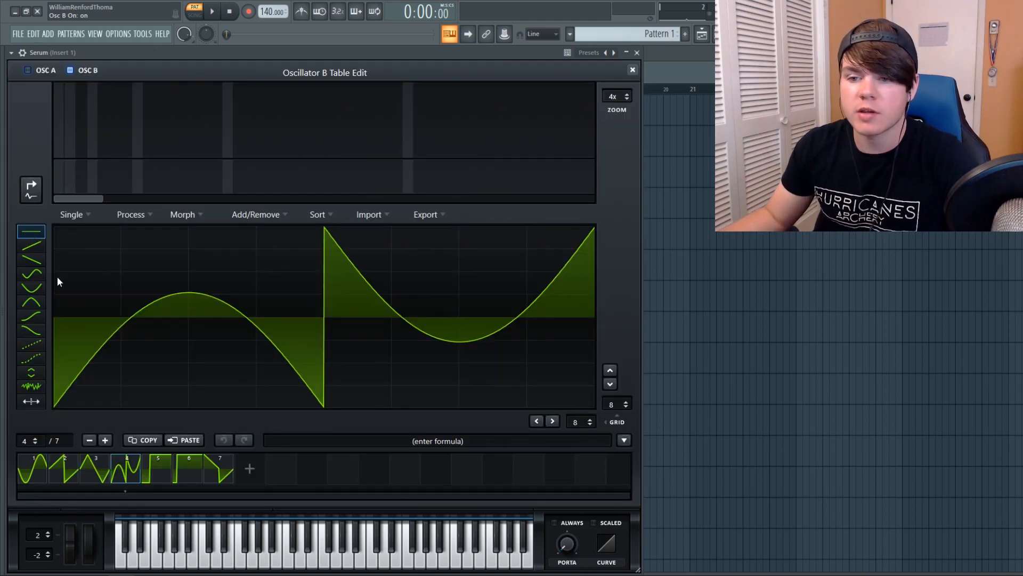
{"action": "mouse_move", "coordinate": [68, 377]}
{"action": "left_mouse_down"}
{"action": "mouse_move", "coordinate": [63, 414]}
{"action": "mouse_move", "coordinate": [227, 416]}
{"action": "mouse_move", "coordinate": [279, 398]}
{"action": "left_mouse_up"}
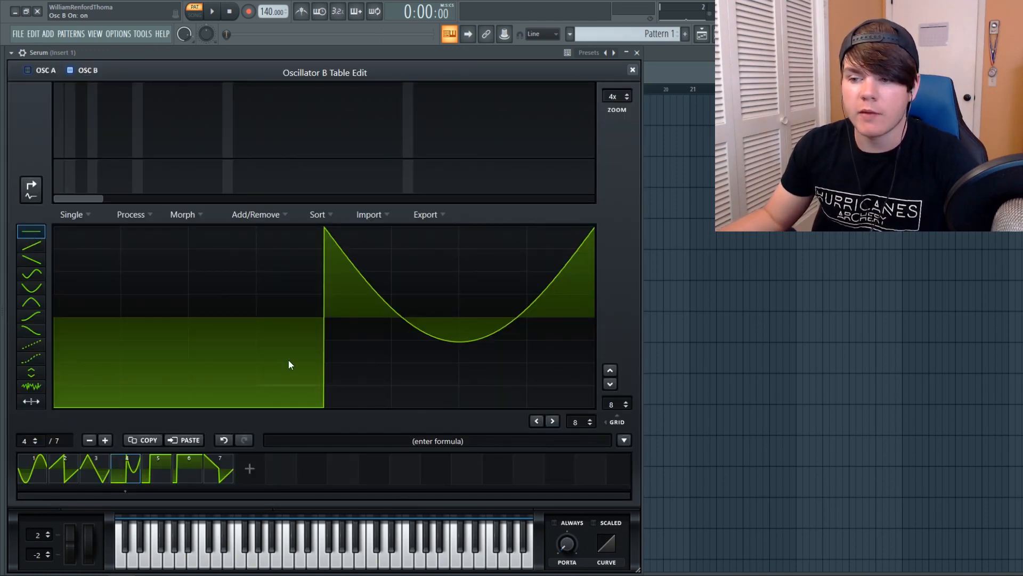
{"action": "mouse_move", "coordinate": [353, 244]}
{"action": "left_mouse_down"}
{"action": "mouse_move", "coordinate": [468, 188]}
{"action": "mouse_move", "coordinate": [593, 178]}
{"action": "left_mouse_up"}
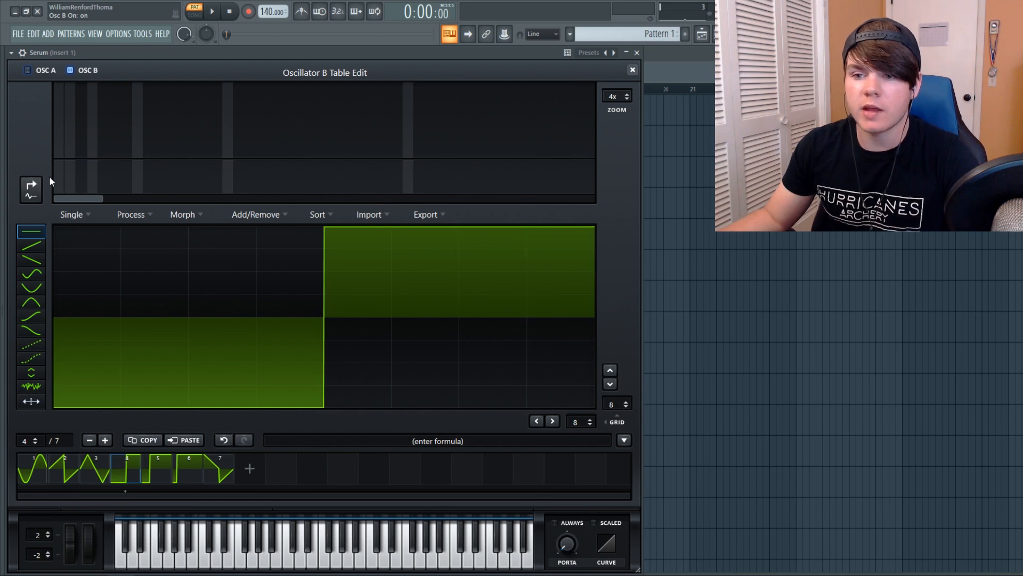
Step: Generate the harmonic bars for oscillator B's square frame, remove the fundamental harmonic, and close the table editor
{"action": "left_click", "coordinate": [28, 184]}
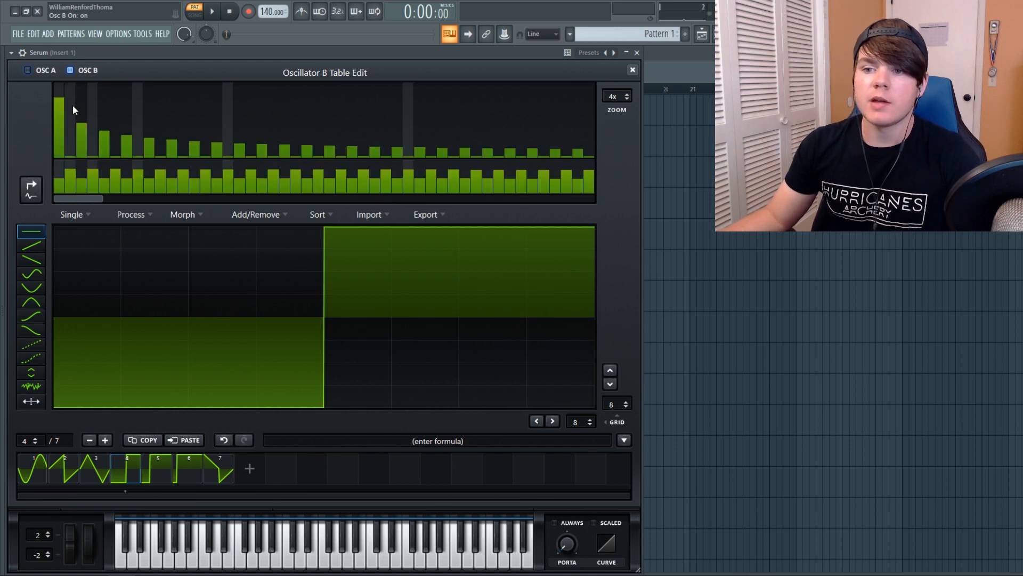
{"action": "left_click_drag", "start_coordinate": [59, 104], "coordinate": [53, 174]}
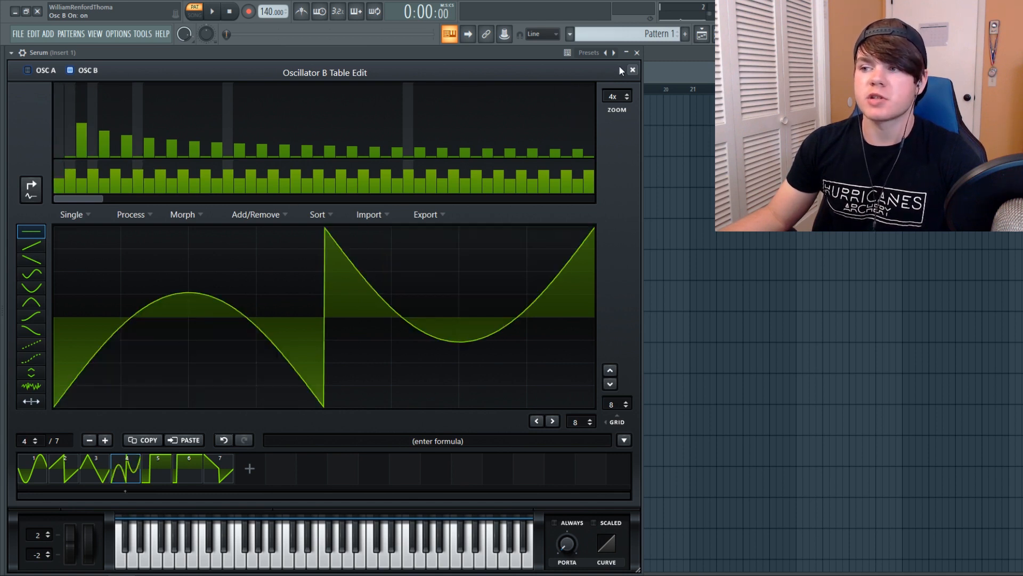
{"action": "left_click", "coordinate": [633, 70]}
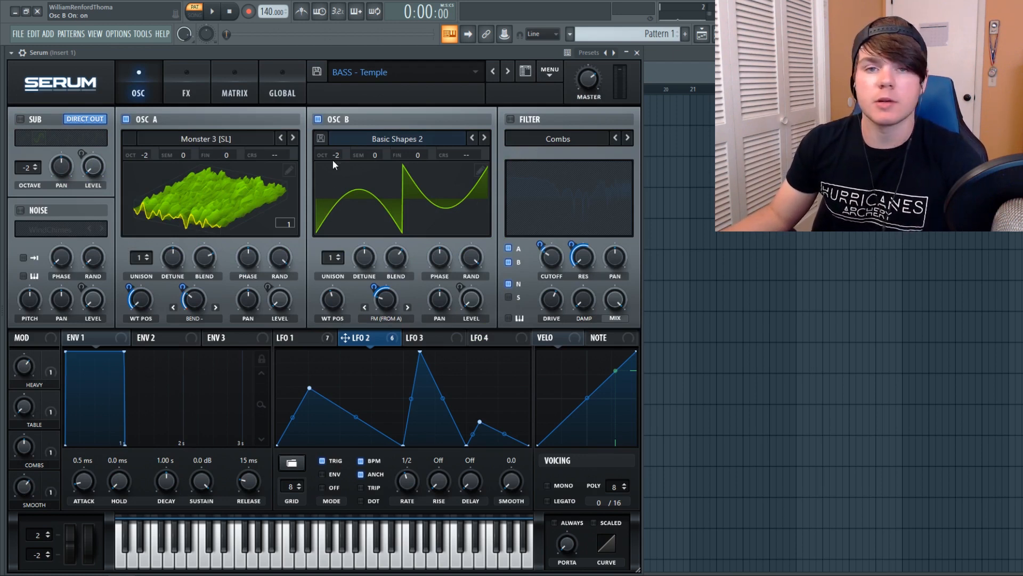
Step: Examine the LFO 1 and LFO 2 modulation routings, including oscillator B's volume with Macro 1 as aux source and its FM warp
{"action": "left_click", "coordinate": [308, 335]}
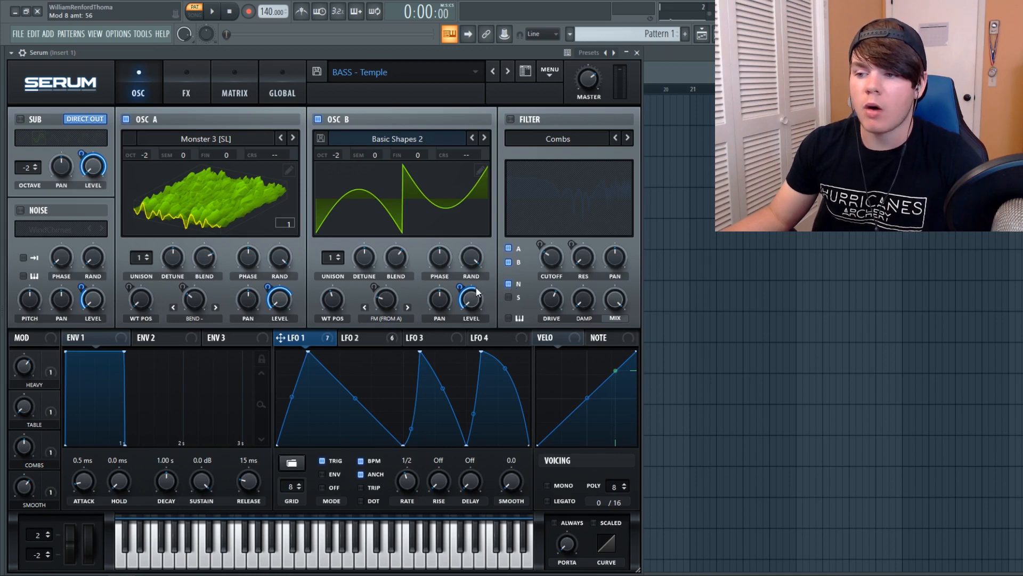
{"action": "left_click", "coordinate": [234, 92]}
{"action": "left_click_drag", "start_coordinate": [632, 162], "coordinate": [627, 193]}
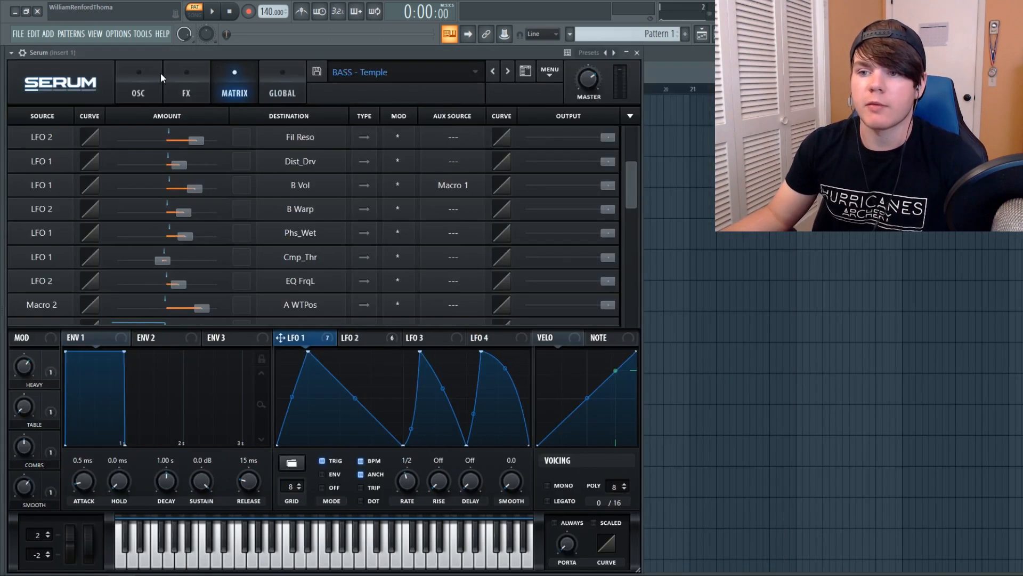
{"action": "left_click", "coordinate": [144, 80]}
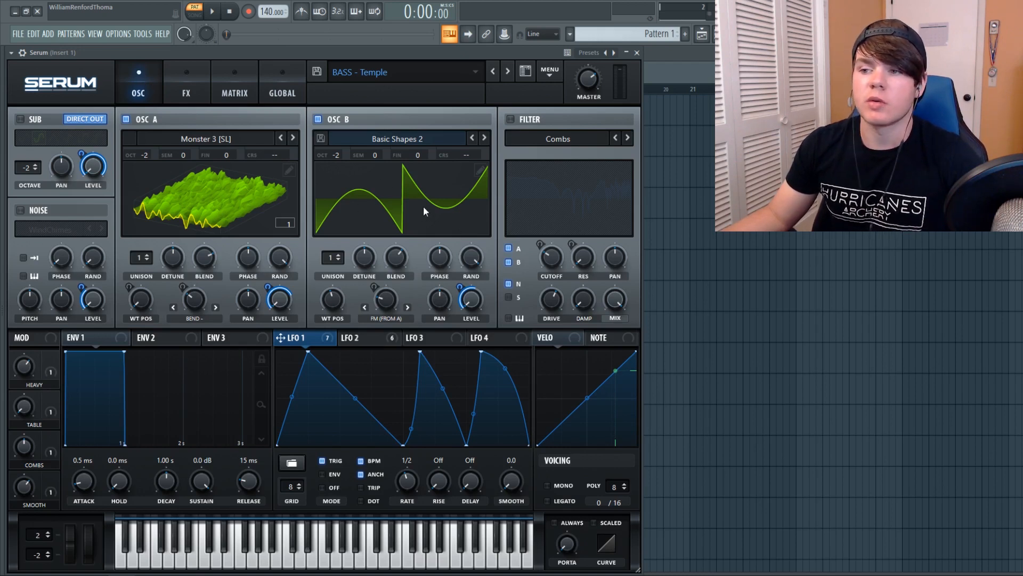
{"action": "left_click", "coordinate": [372, 335]}
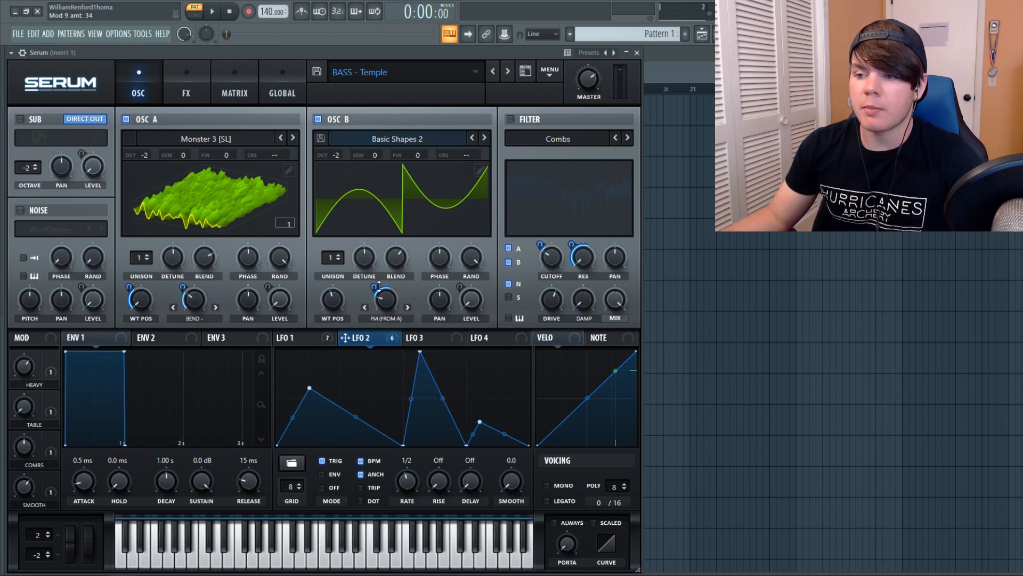
{"action": "mouse_move", "coordinate": [377, 331]}
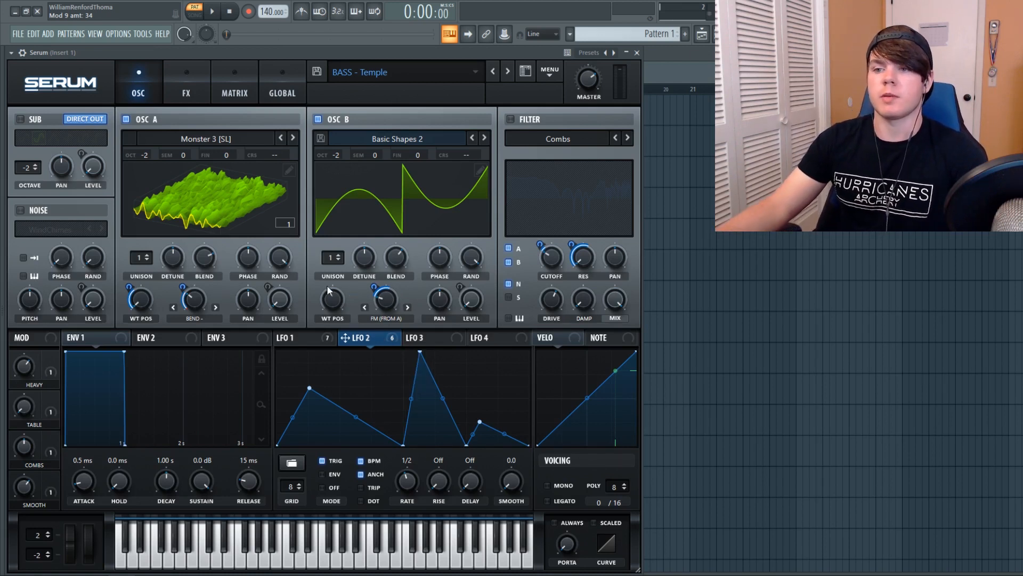
Step: Audition oscillator B alone with a test note while oscillator A is switched off, and switch oscillator A back on
{"action": "left_click", "coordinate": [127, 119]}
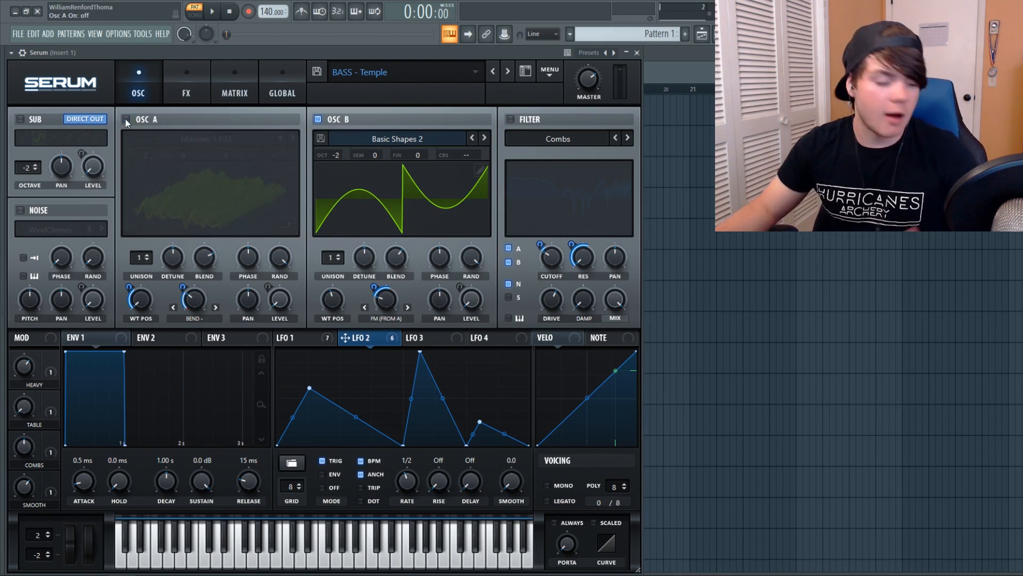
{"action": "key", "text": "c"}
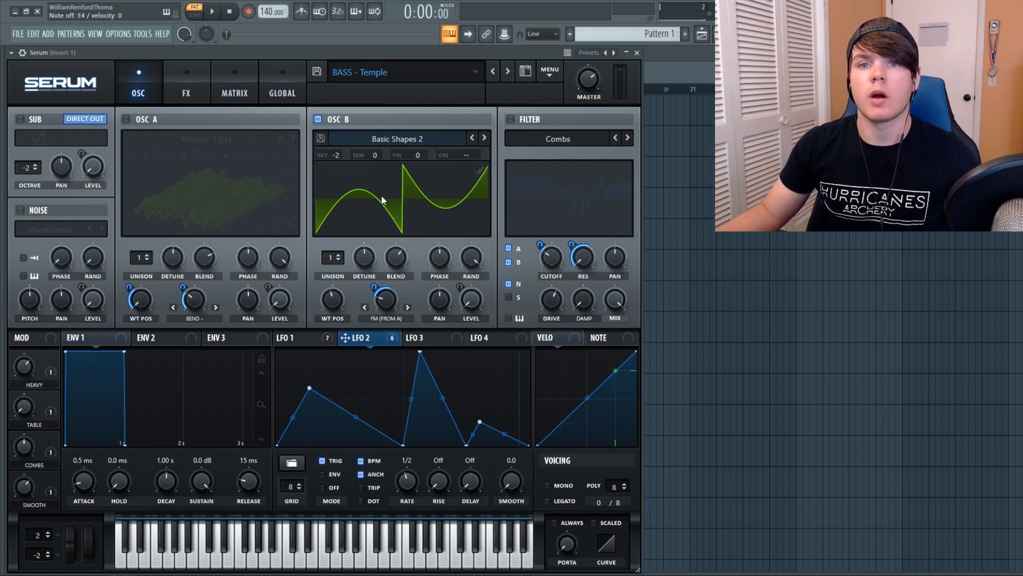
{"action": "left_click", "coordinate": [126, 119]}
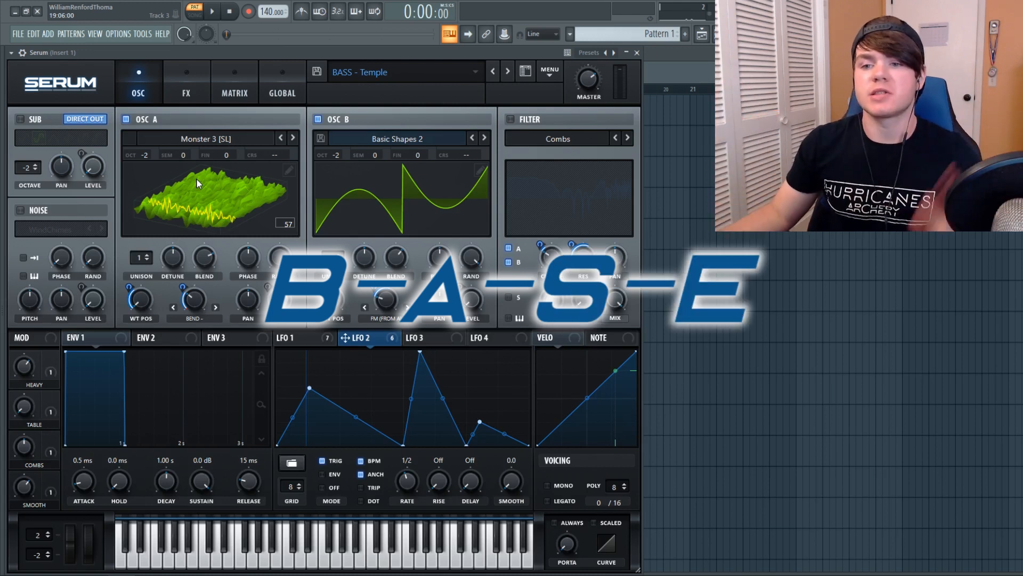
Step: Turn on the noise oscillator with the WindChimes sample and show the LFO 1 modulation of its level
{"action": "left_click", "coordinate": [22, 210]}
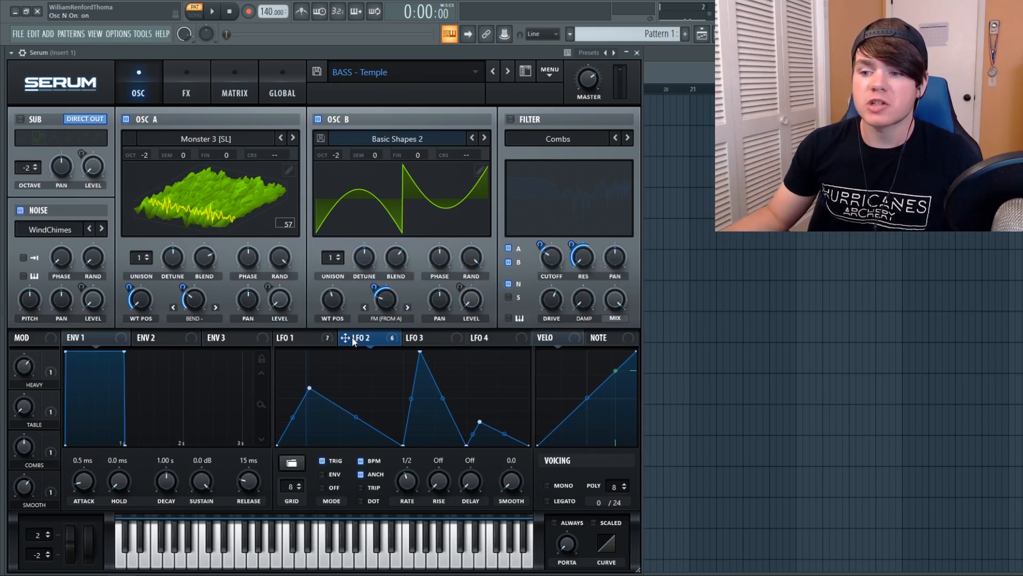
{"action": "left_click", "coordinate": [330, 338]}
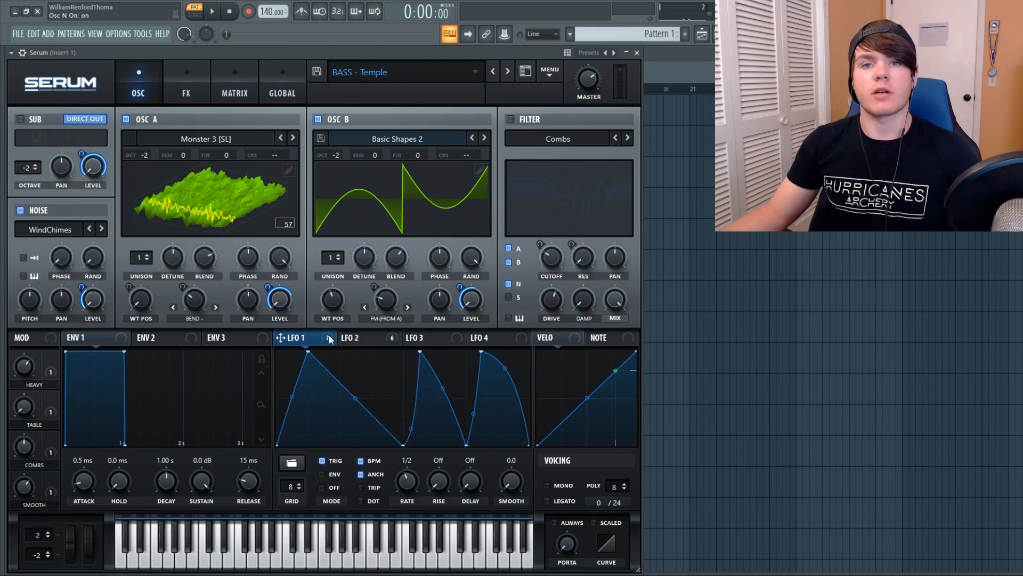
Step: Check the LFO 1 modulation of the noise level and turn on the sub oscillator with the sine shape
{"action": "left_click", "coordinate": [93, 302]}
{"action": "left_click", "coordinate": [87, 288]}
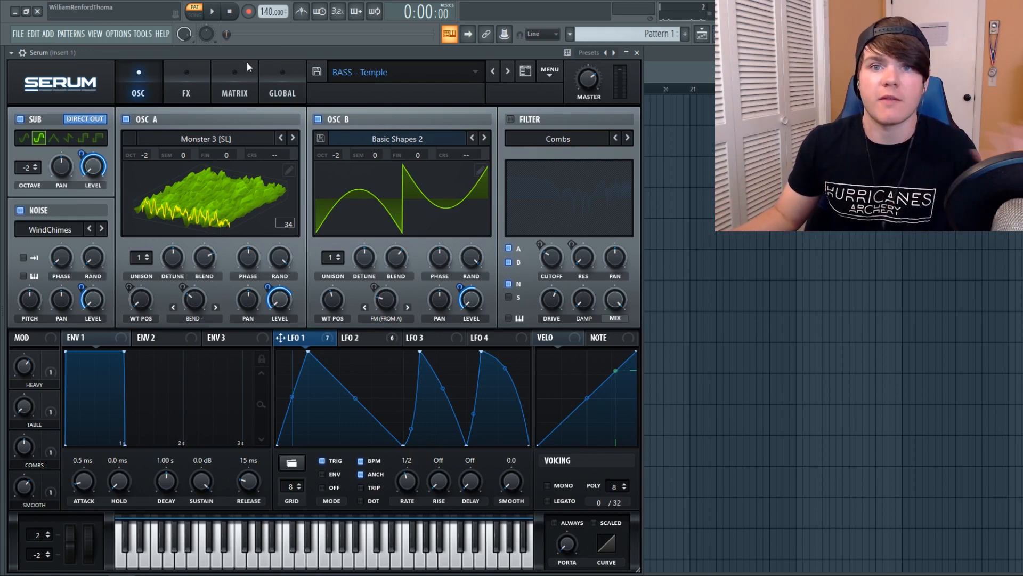
Step: Turn on the Combs filter and show the LFO 2 modulation of its cutoff and resonance
{"action": "left_click", "coordinate": [509, 118]}
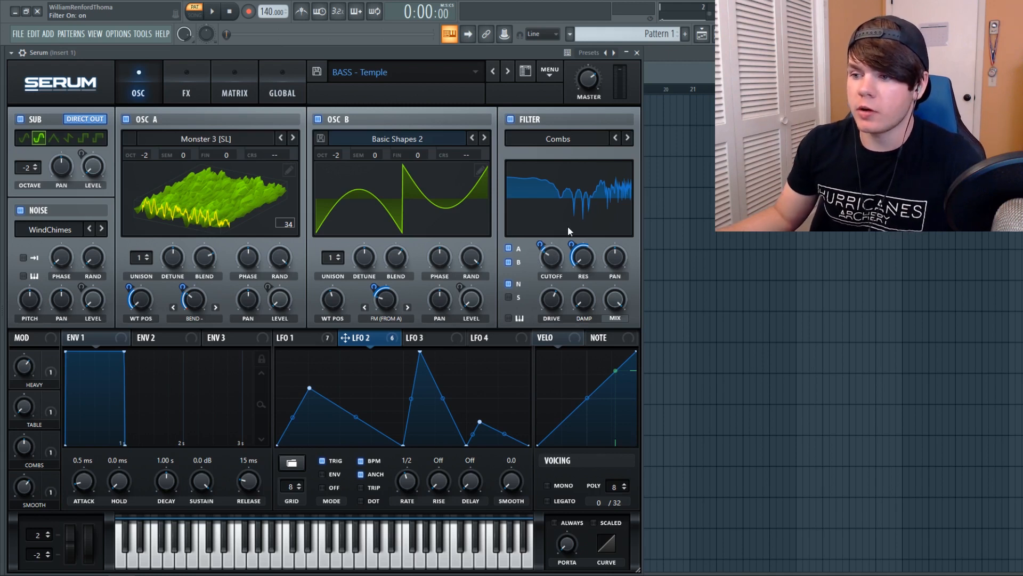
{"action": "mouse_move", "coordinate": [553, 259]}
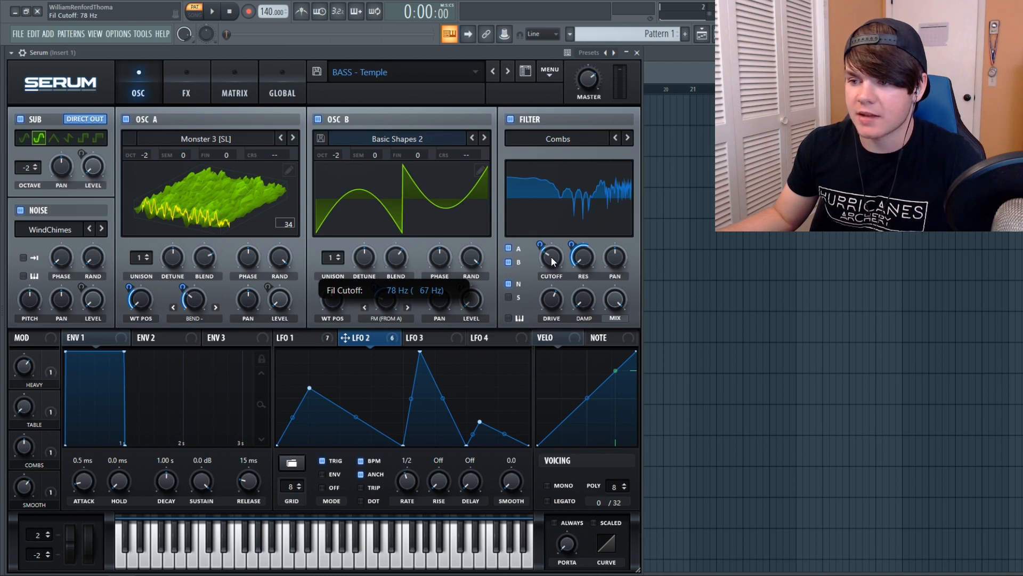
{"action": "left_click_drag", "start_coordinate": [541, 245], "coordinate": [541, 248]}
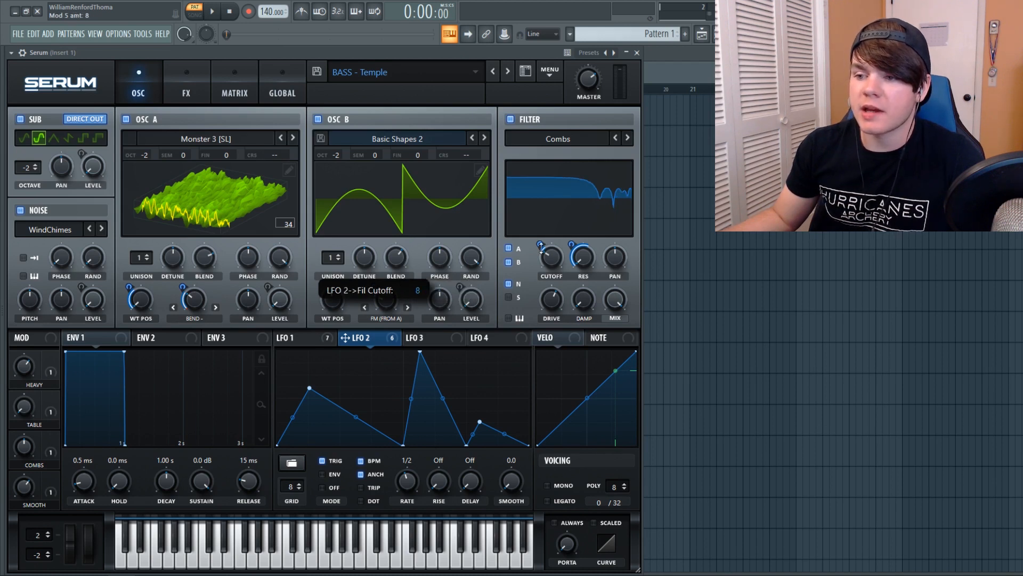
{"action": "mouse_move", "coordinate": [389, 342]}
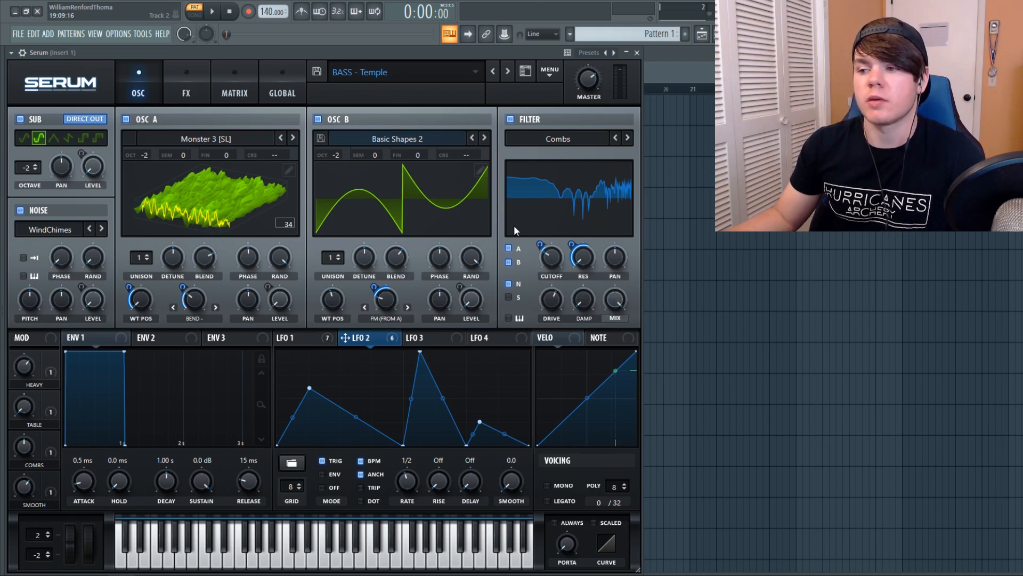
{"action": "mouse_move", "coordinate": [590, 259]}
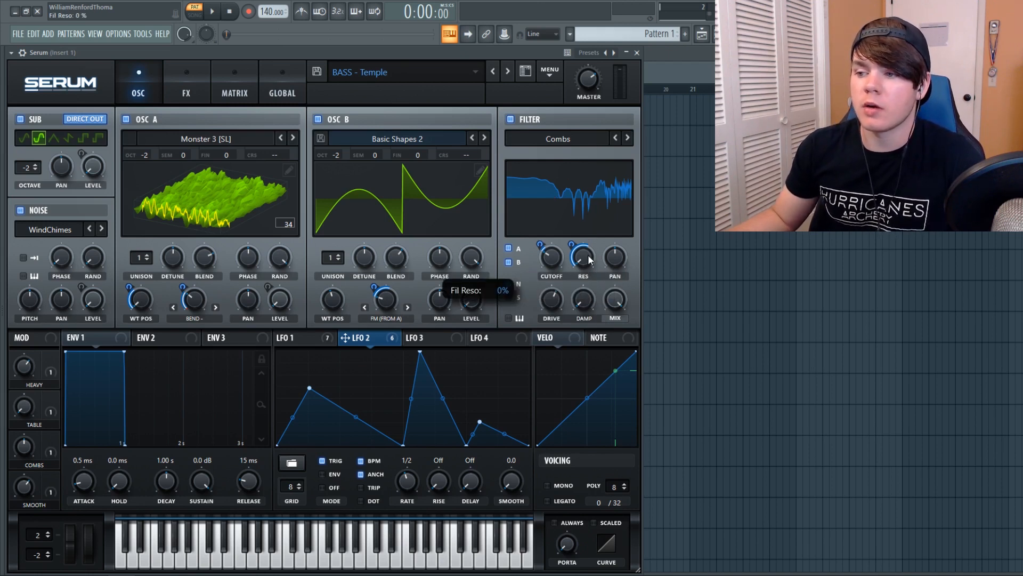
{"action": "left_click", "coordinate": [580, 251]}
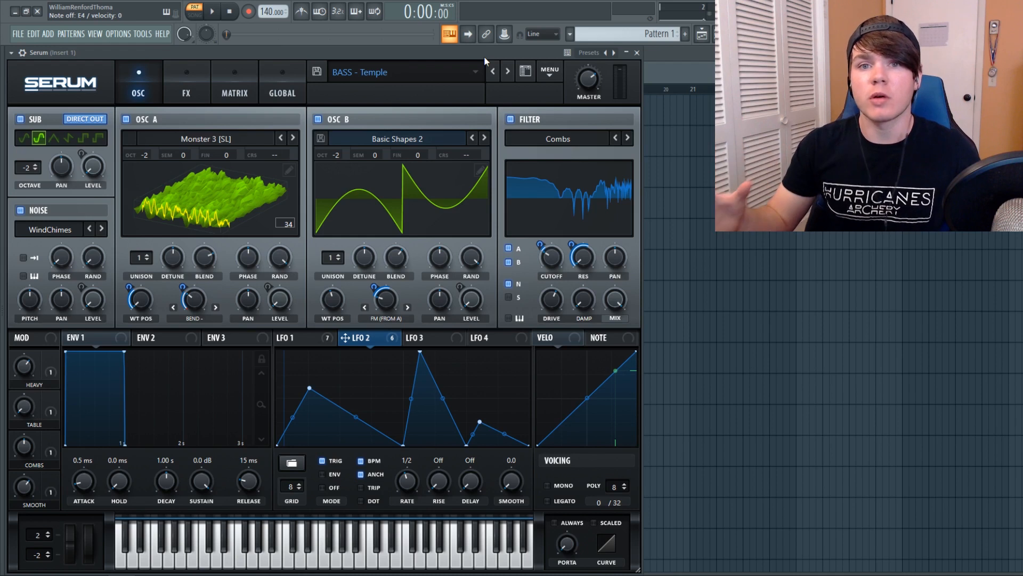
Step: Turn on the Downsample distortion effect and demonstrate LFO 1 on its drive and the Smooth macro on its mix
{"action": "left_click", "coordinate": [172, 69]}
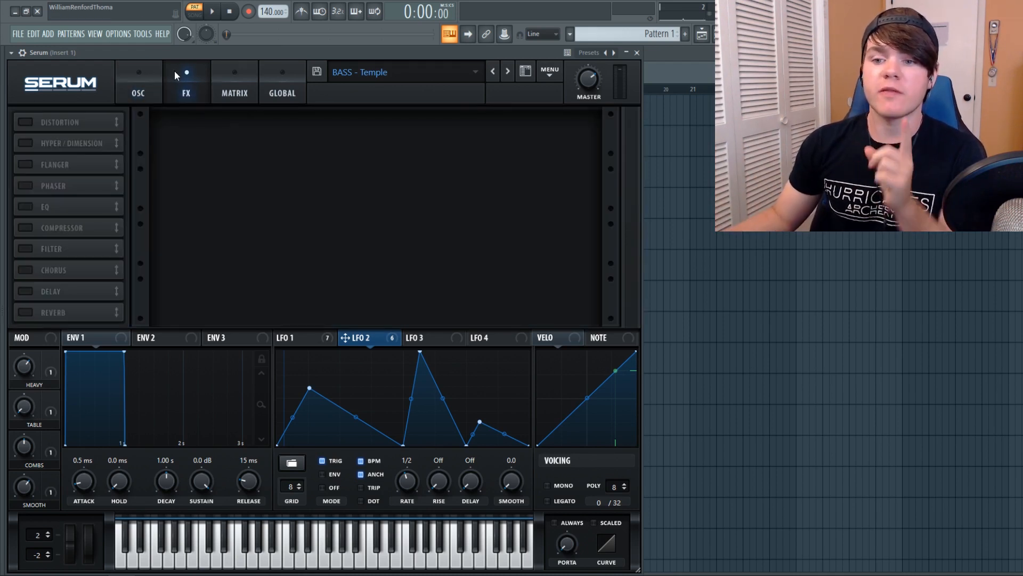
{"action": "left_click", "coordinate": [24, 123]}
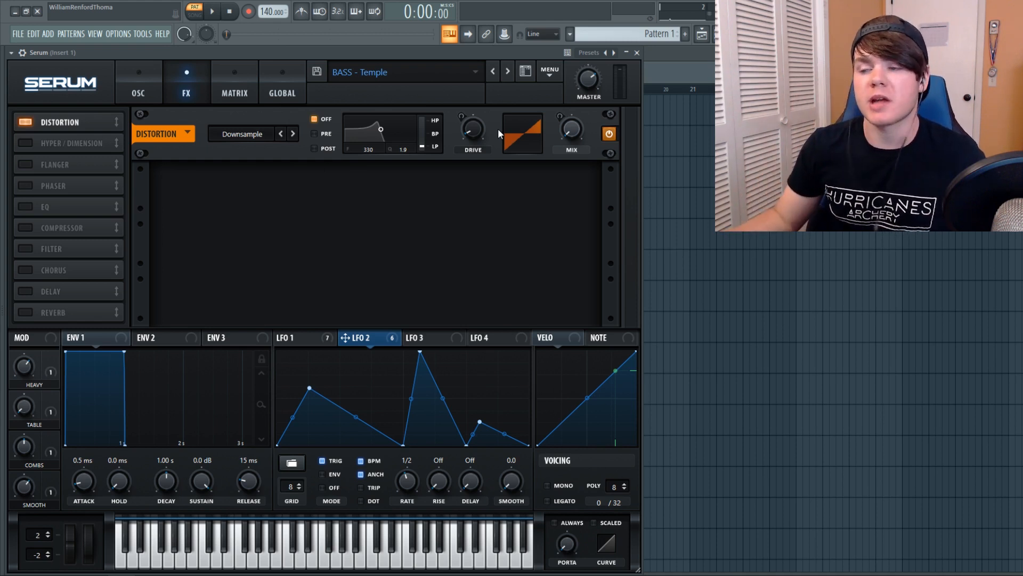
{"action": "left_click", "coordinate": [300, 341]}
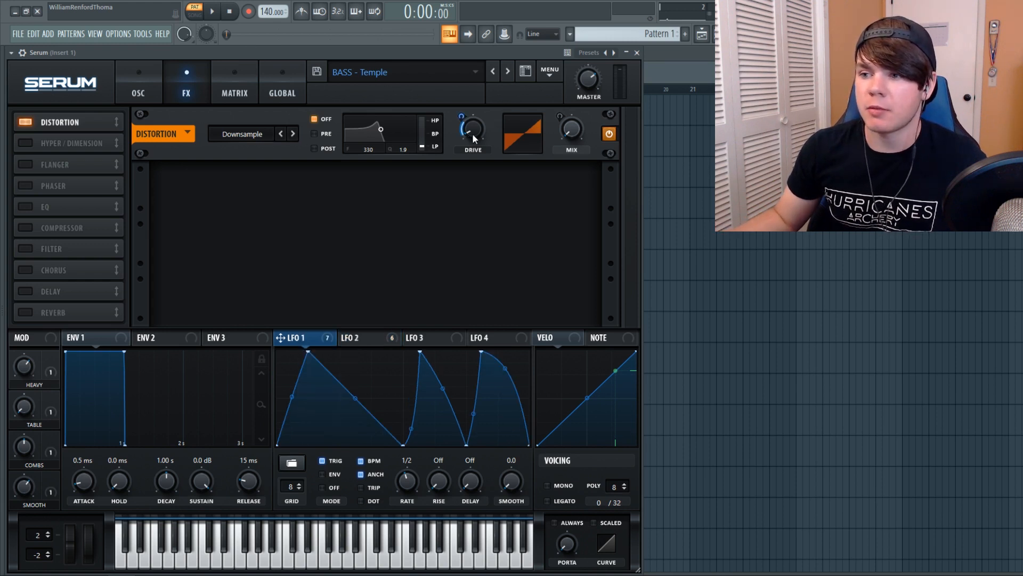
{"action": "mouse_move", "coordinate": [475, 131]}
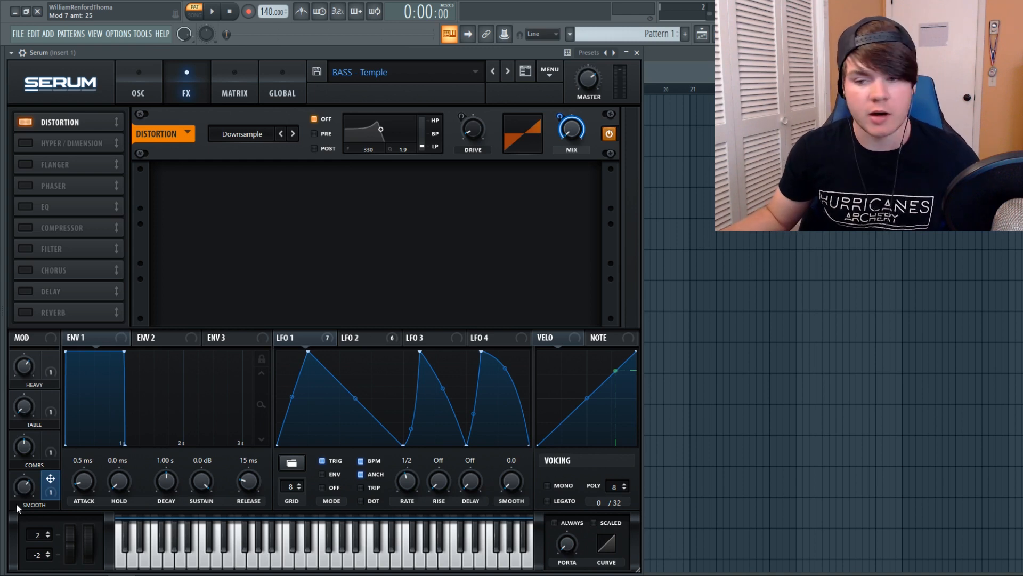
{"action": "left_click_drag", "start_coordinate": [23, 488], "coordinate": [23, 554]}
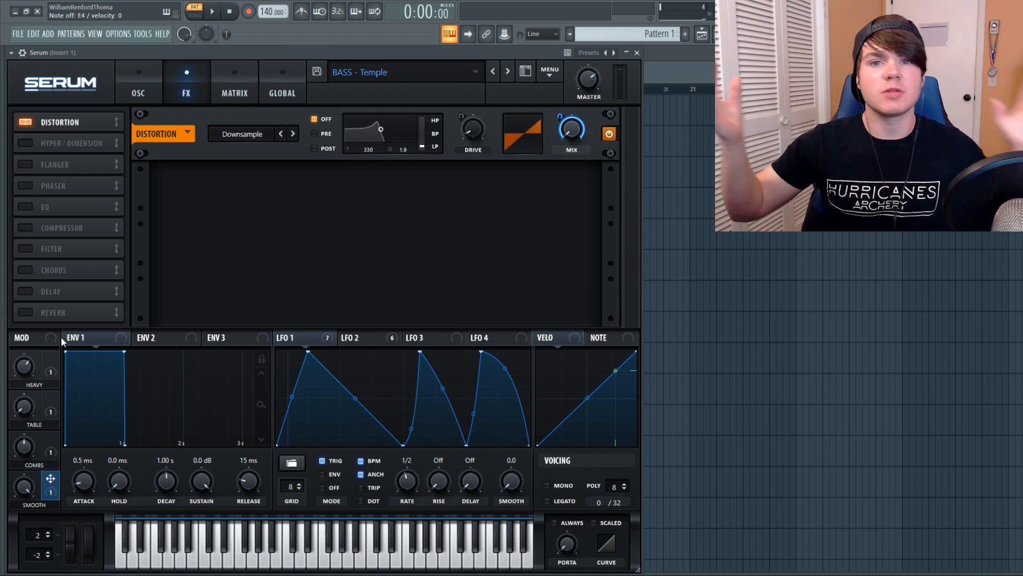
{"action": "left_click_drag", "start_coordinate": [24, 490], "coordinate": [20, 538]}
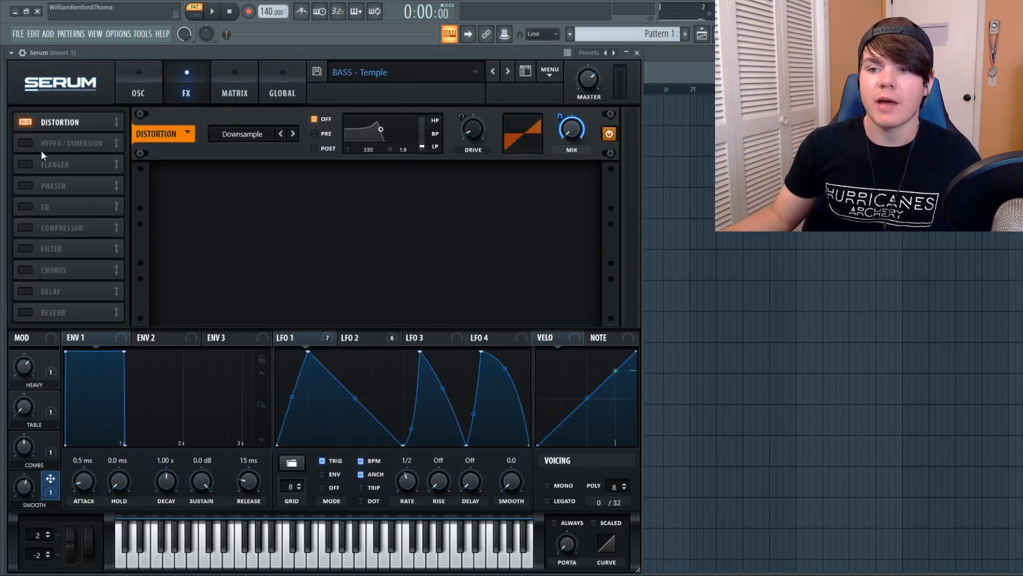
Step: Turn on Hyper/Dimension and the flanger with its mix at 63%, and play a test note
{"action": "left_click", "coordinate": [28, 144]}
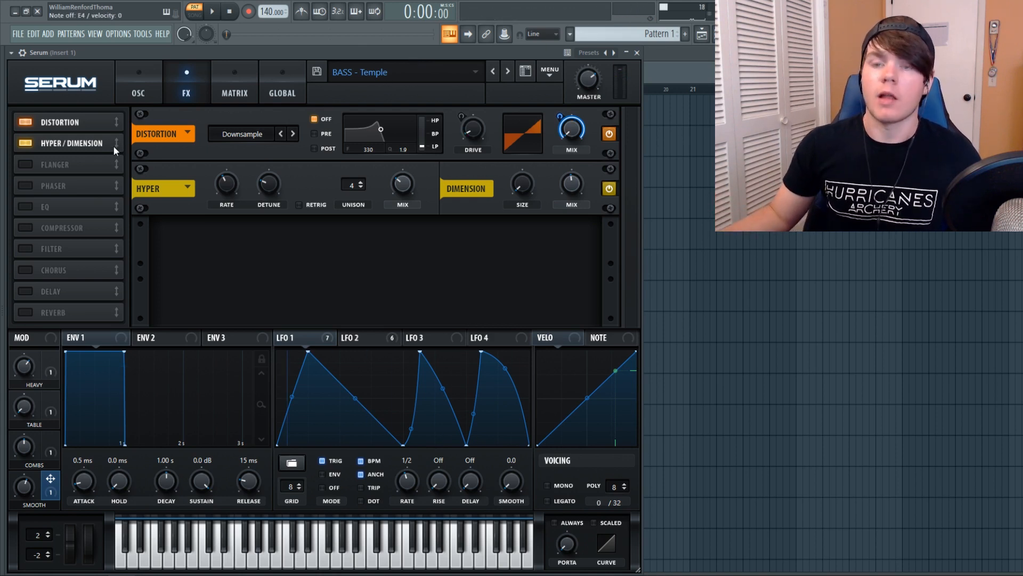
{"action": "left_click", "coordinate": [22, 163]}
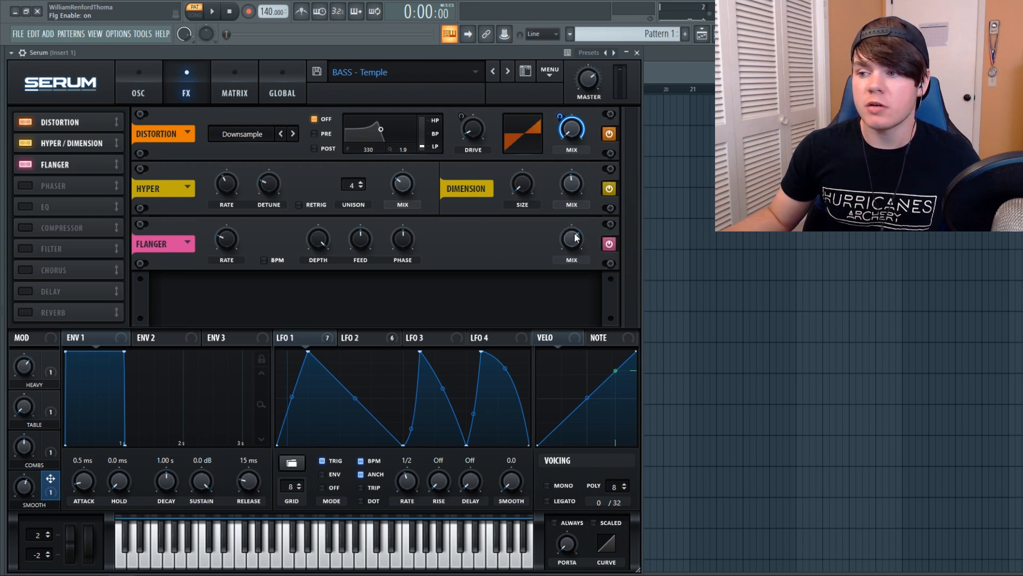
{"action": "mouse_move", "coordinate": [571, 238]}
{"action": "left_mouse_down"}
{"action": "mouse_move", "coordinate": [570, 255]}
{"action": "mouse_move", "coordinate": [565, 241]}
{"action": "left_mouse_up"}
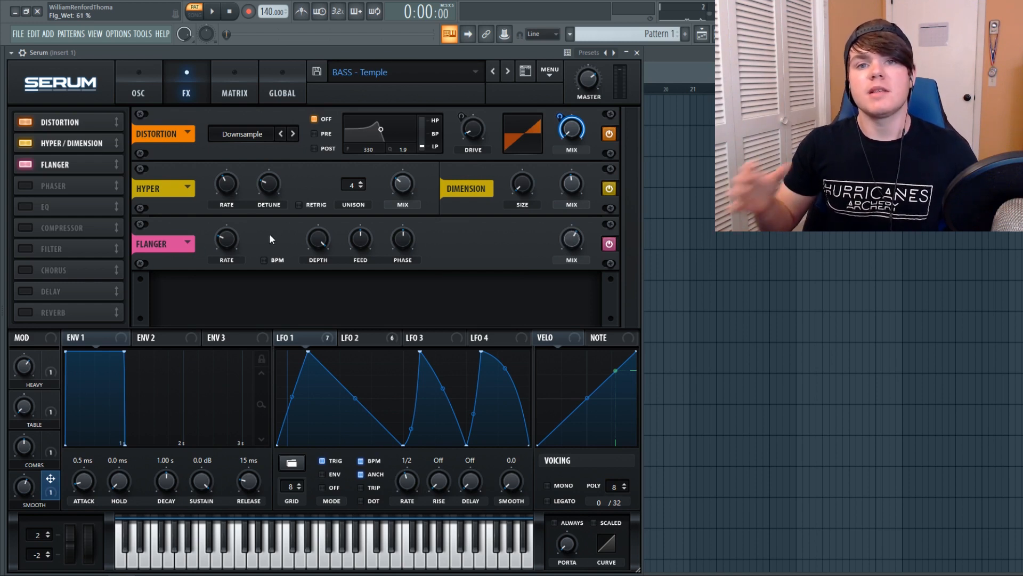
{"action": "left_click_drag", "start_coordinate": [583, 244], "coordinate": [577, 243]}
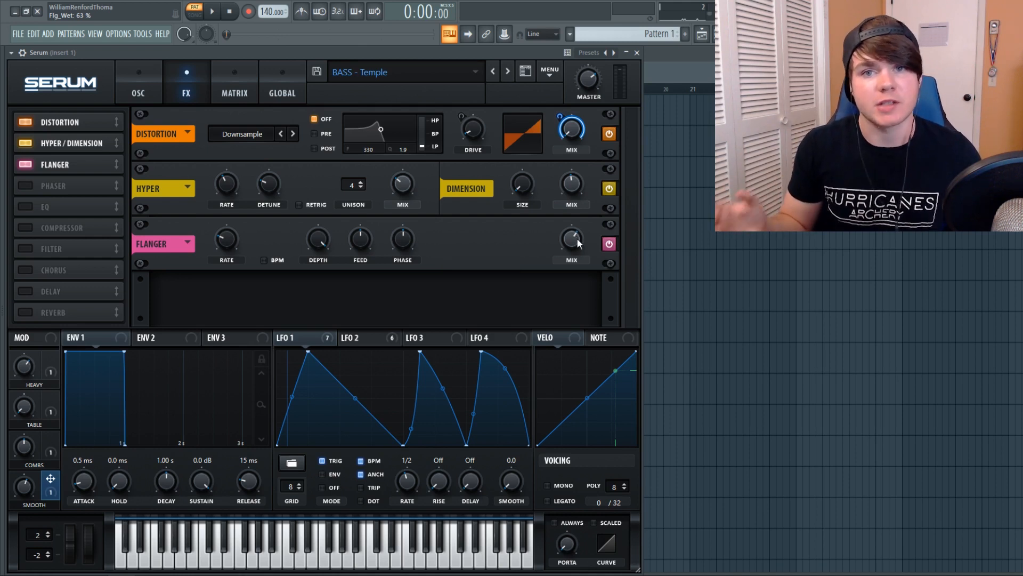
{"action": "key", "text": "c"}
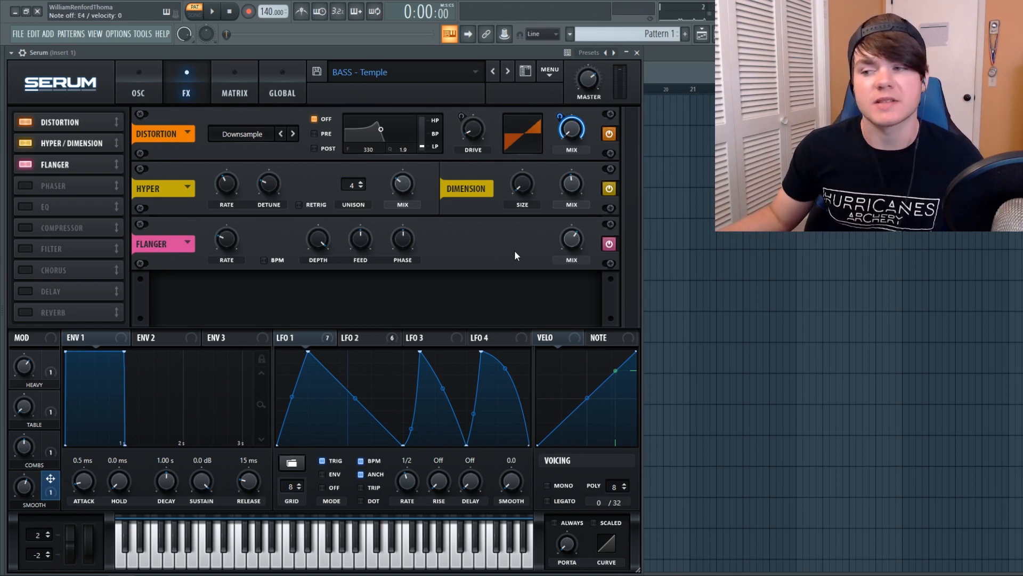
Step: Turn on the phaser and show the LFO 1 modulation of its mix
{"action": "left_click", "coordinate": [25, 185]}
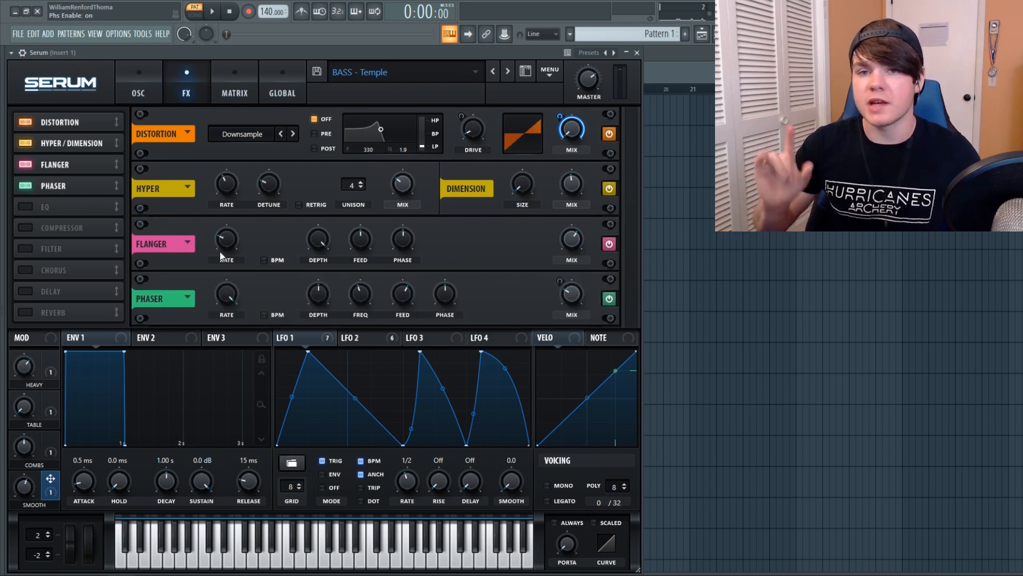
{"action": "left_click", "coordinate": [373, 338]}
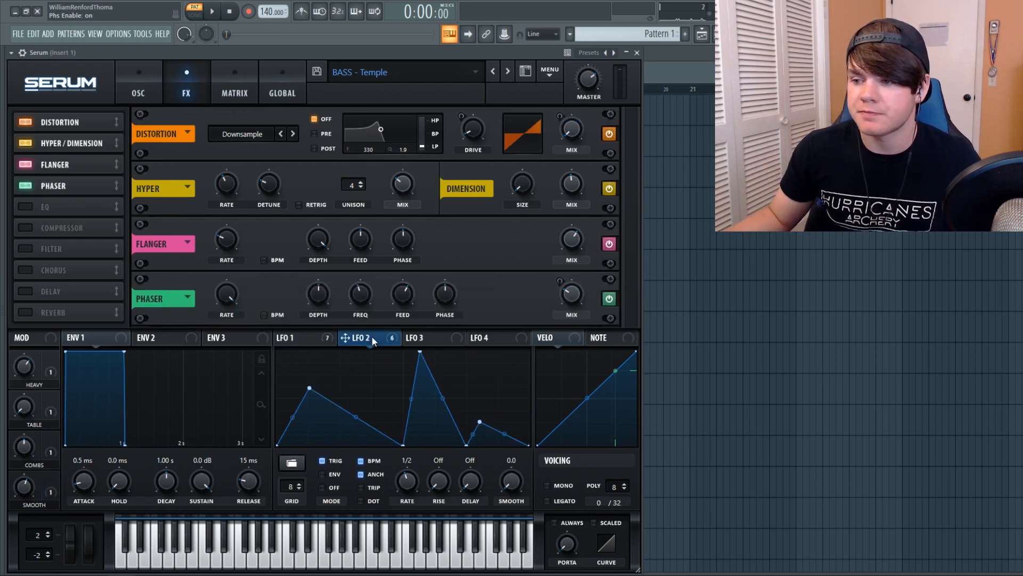
{"action": "left_click", "coordinate": [316, 338]}
{"action": "mouse_move", "coordinate": [573, 299]}
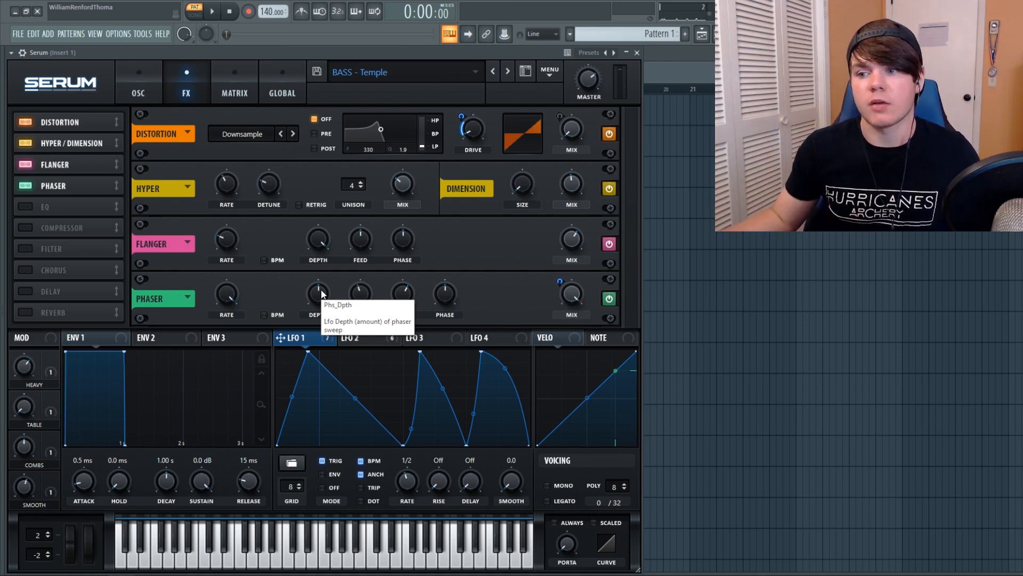
Step: Audition the phaser with its depth lowered, restore the depth, and set the phaser mix to 31%
{"action": "mouse_move", "coordinate": [321, 292]}
{"action": "left_mouse_down"}
{"action": "mouse_move", "coordinate": [315, 406]}
{"action": "mouse_move", "coordinate": [320, 302]}
{"action": "left_mouse_up"}
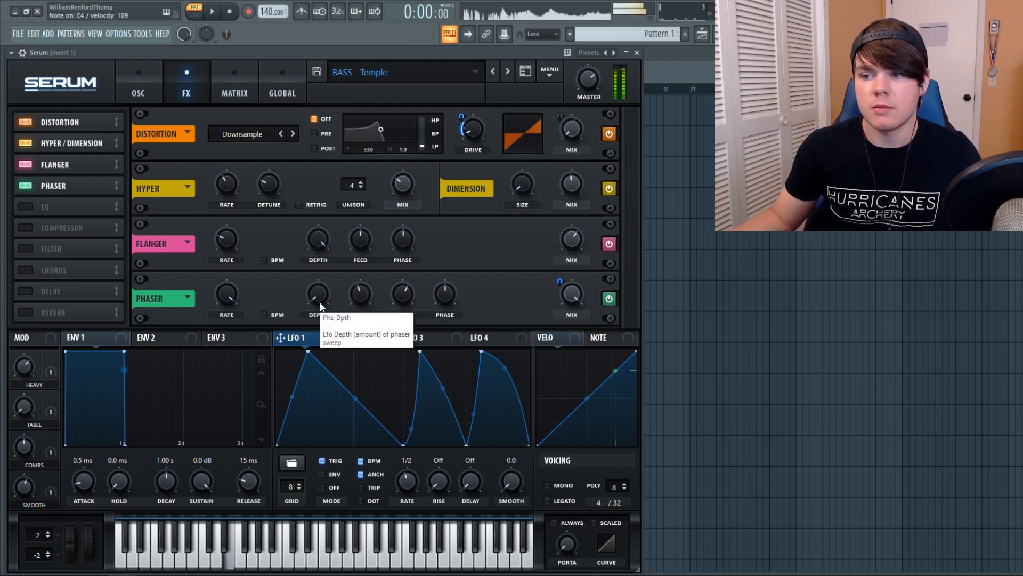
{"action": "right_click", "coordinate": [318, 294]}
{"action": "left_click", "coordinate": [382, 352]}
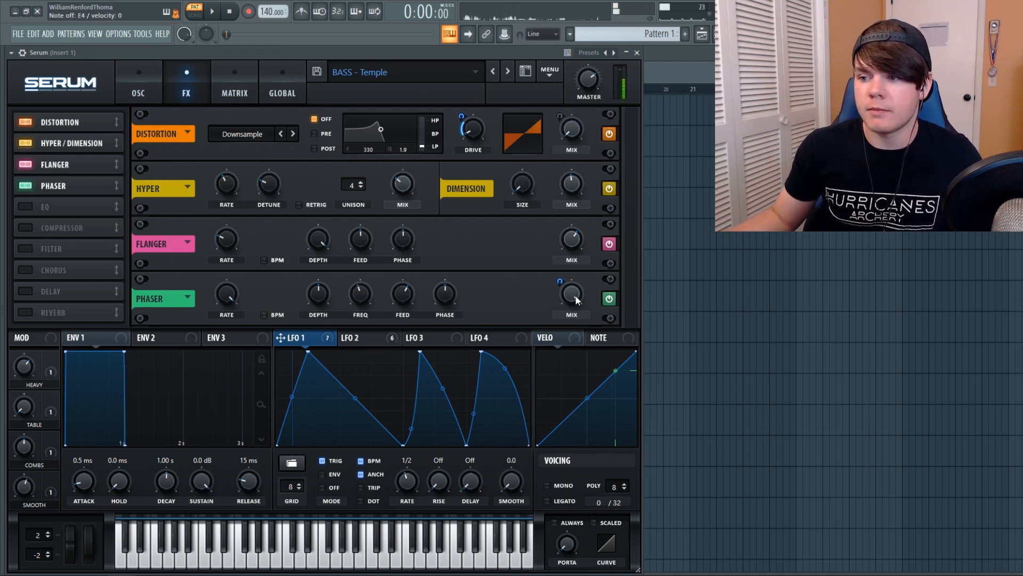
{"action": "left_click_drag", "start_coordinate": [574, 295], "coordinate": [570, 375]}
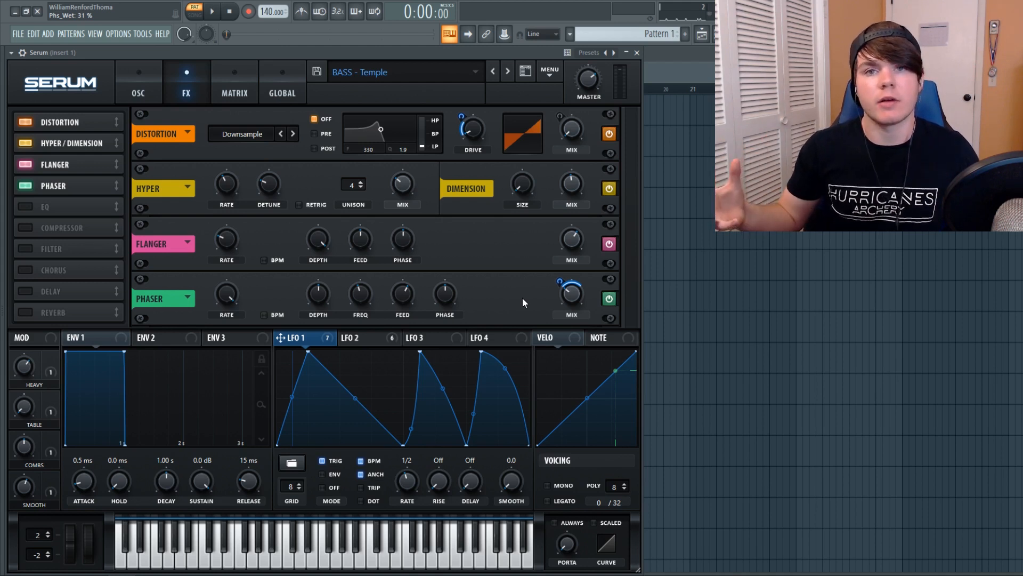
{"action": "key", "text": "c"}
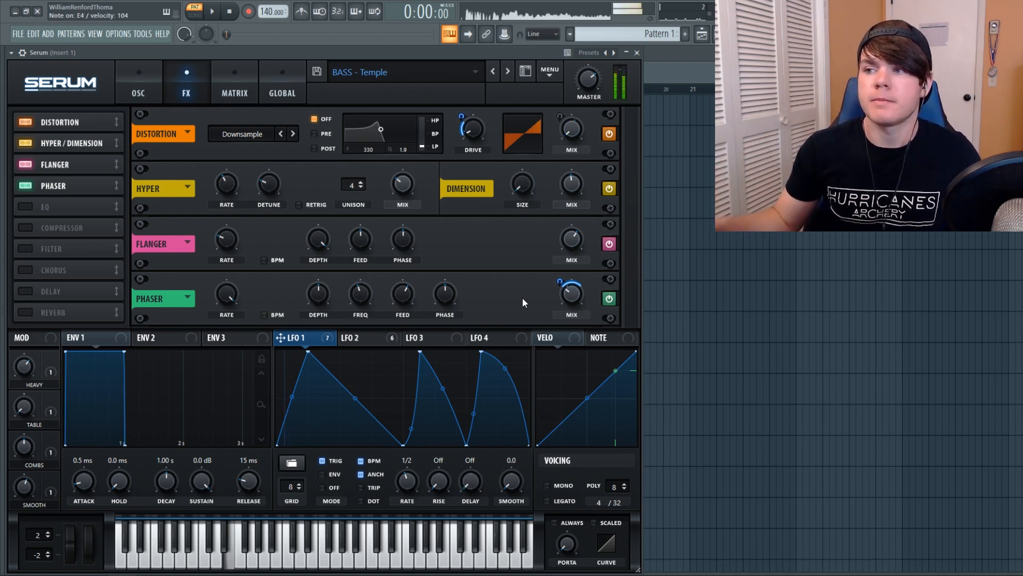
Step: Turn on the EQ effect, play a test note, and show the LFO 2 modulation of its low-band frequency
{"action": "left_click", "coordinate": [30, 207]}
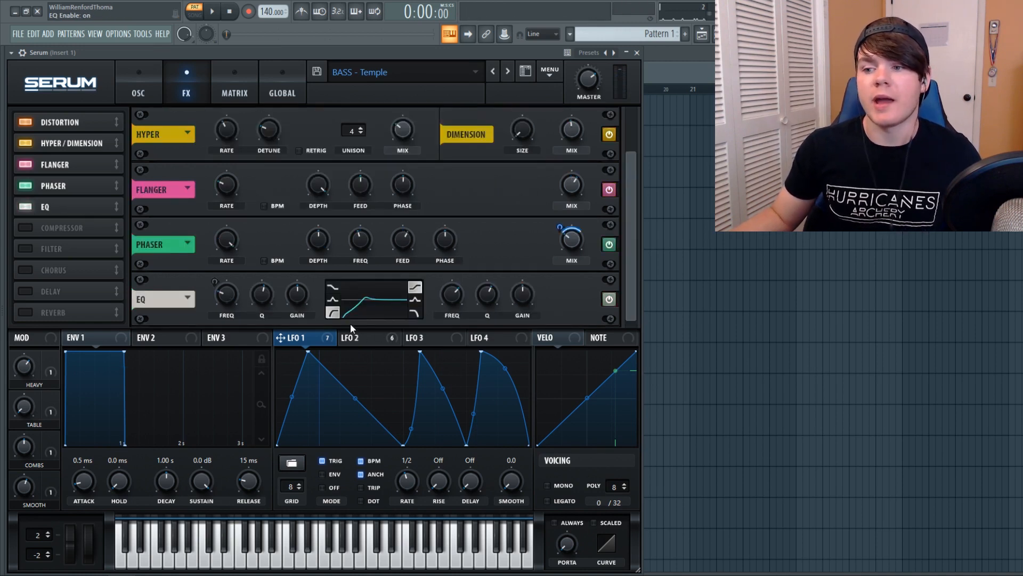
{"action": "key", "text": "c"}
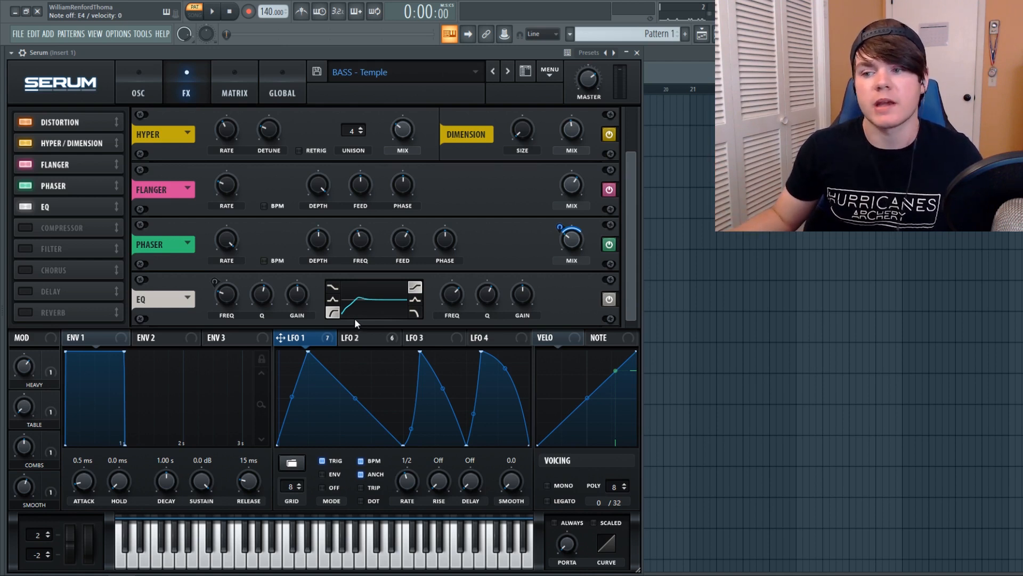
{"action": "left_click", "coordinate": [366, 338]}
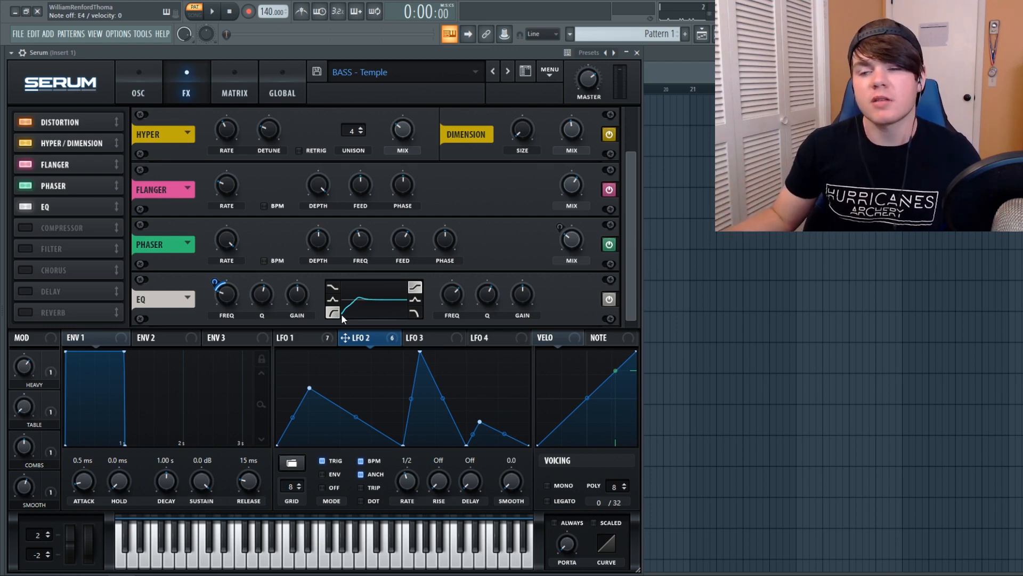
Step: Turn on the multiband compressor, show the LFO 1 modulation of its threshold, and play a test note
{"action": "left_click", "coordinate": [27, 227]}
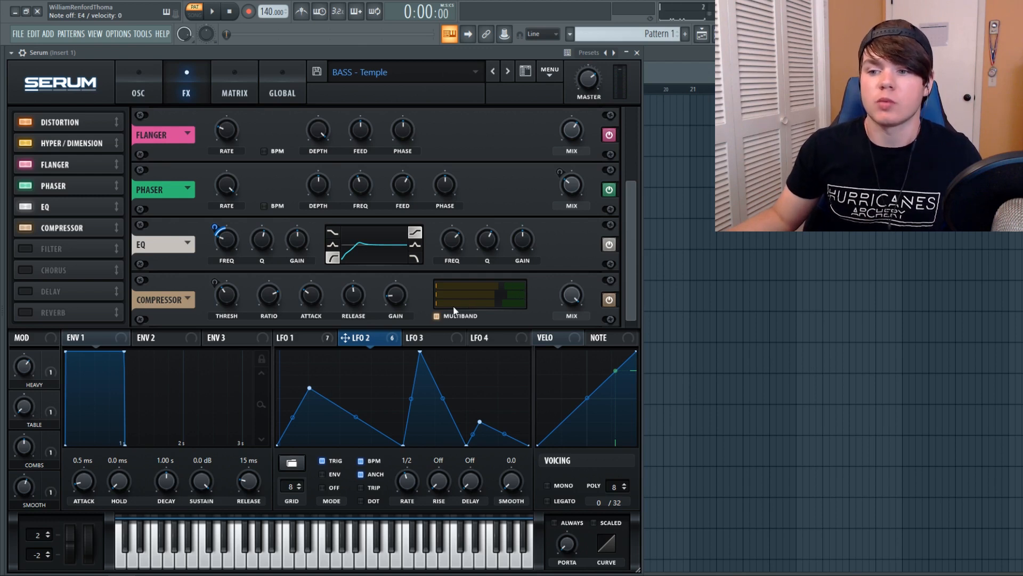
{"action": "left_click", "coordinate": [300, 337]}
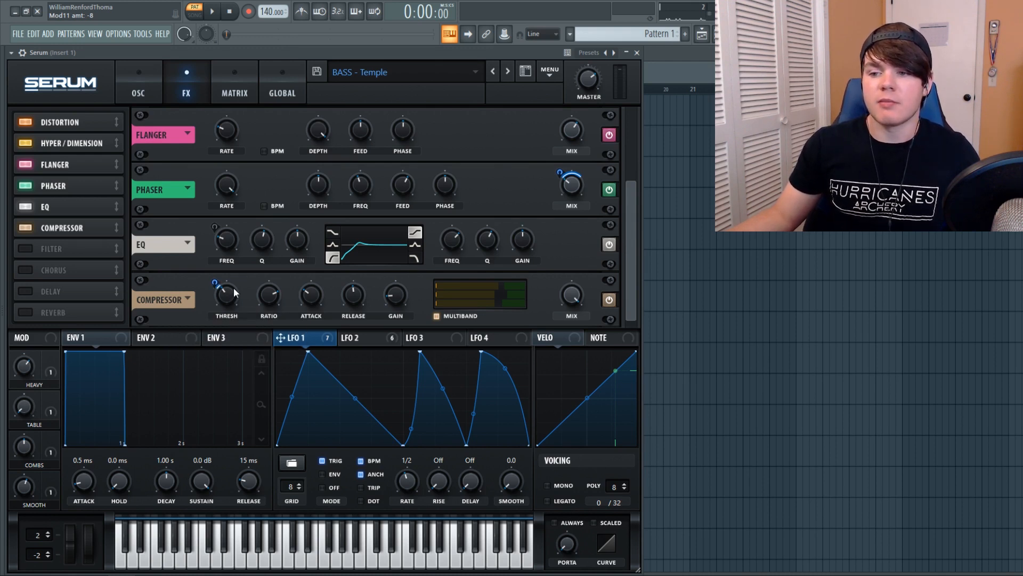
{"action": "mouse_move", "coordinate": [308, 329]}
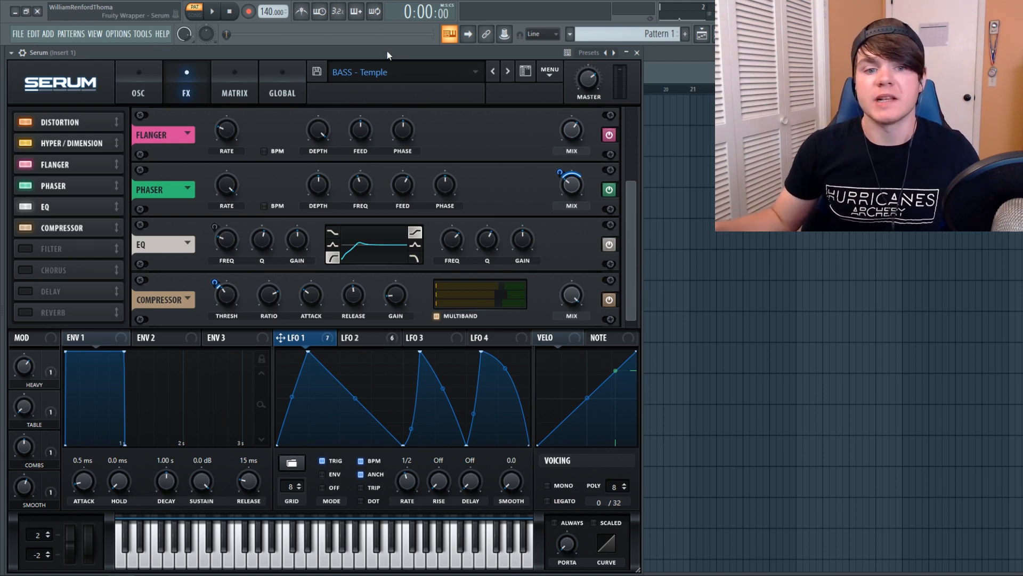
{"action": "key", "text": "c"}
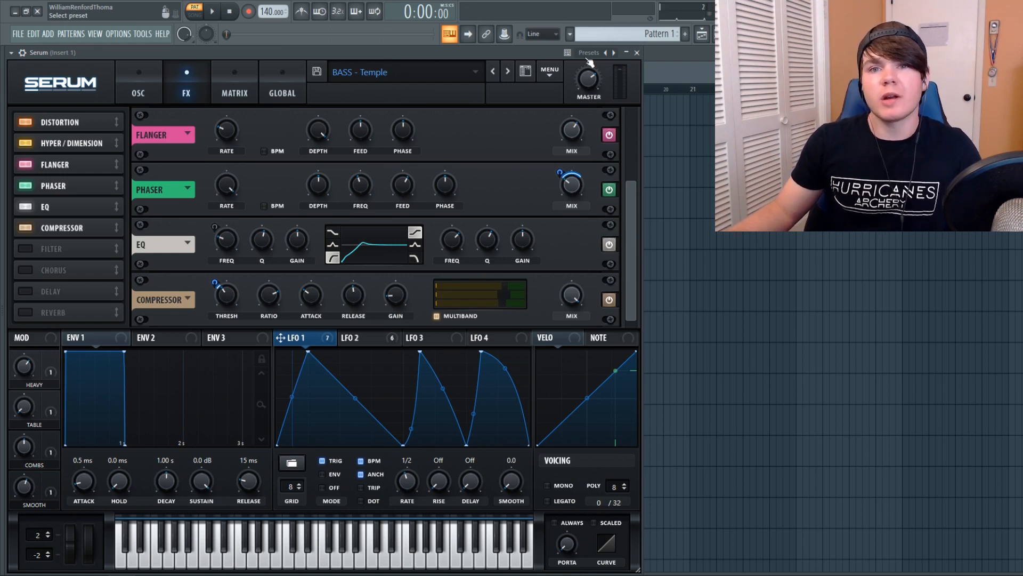
Step: Turn on the MG Low 24 effects filter, audition it with its mix fully up, and lower the mix back to partial
{"action": "left_click", "coordinate": [29, 251]}
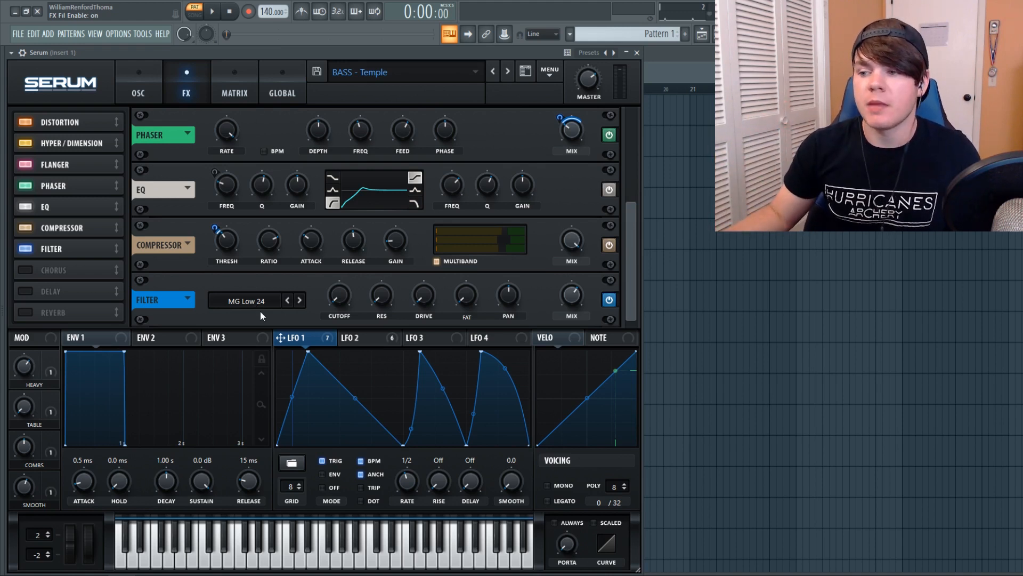
{"action": "left_click_drag", "start_coordinate": [579, 300], "coordinate": [586, 240]}
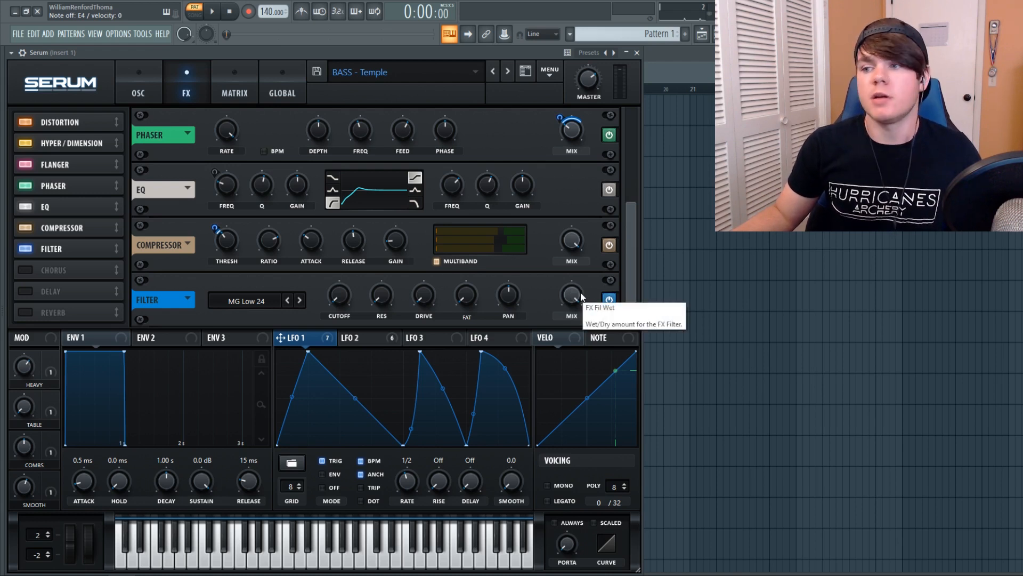
{"action": "left_click_drag", "start_coordinate": [575, 297], "coordinate": [571, 337]}
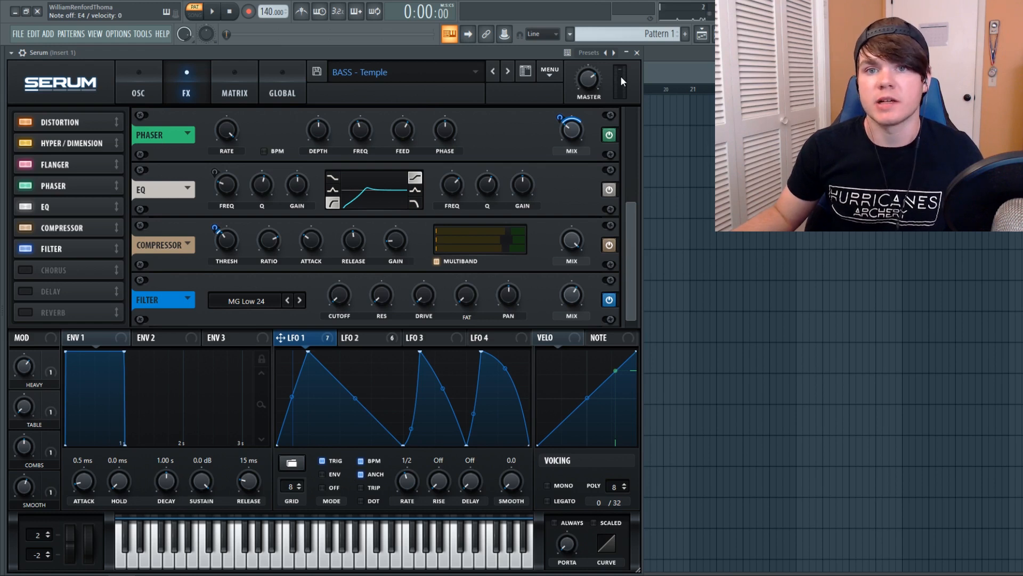
Step: Turn on the chorus effect, audition it with its mix fully up, and set the mix to 44%
{"action": "left_click", "coordinate": [30, 268]}
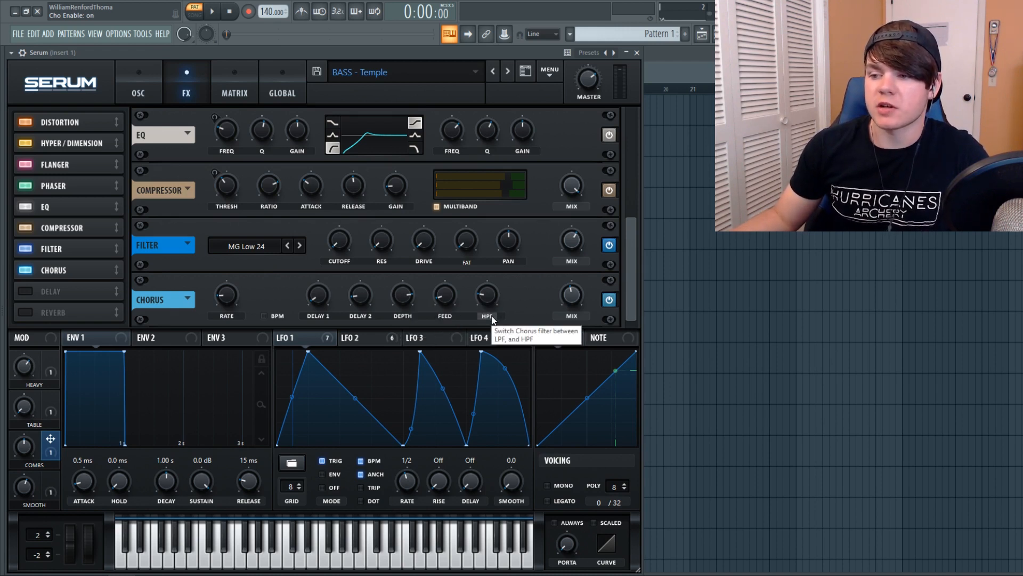
{"action": "left_click_drag", "start_coordinate": [571, 296], "coordinate": [546, 188]}
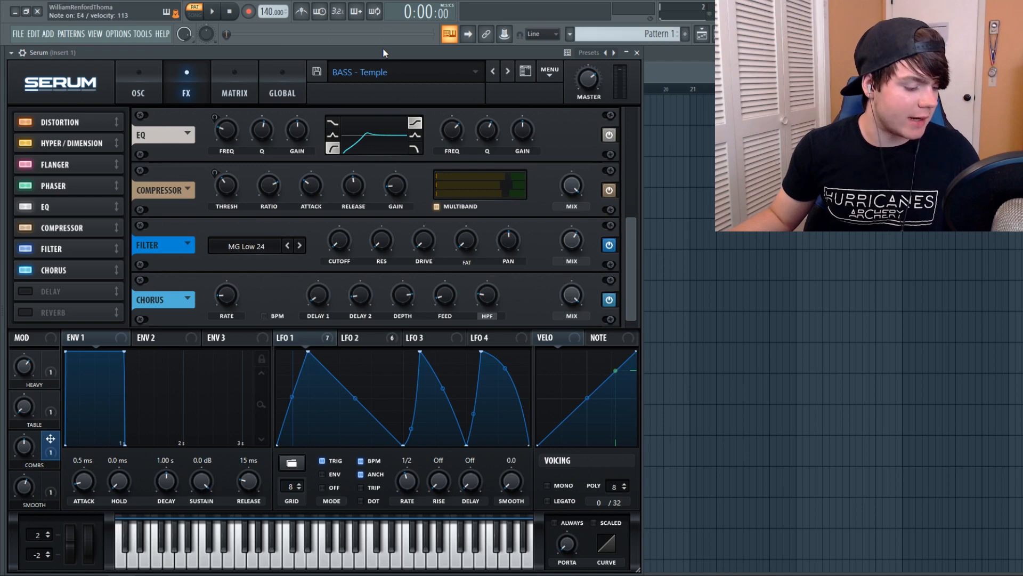
{"action": "key", "text": "b"}
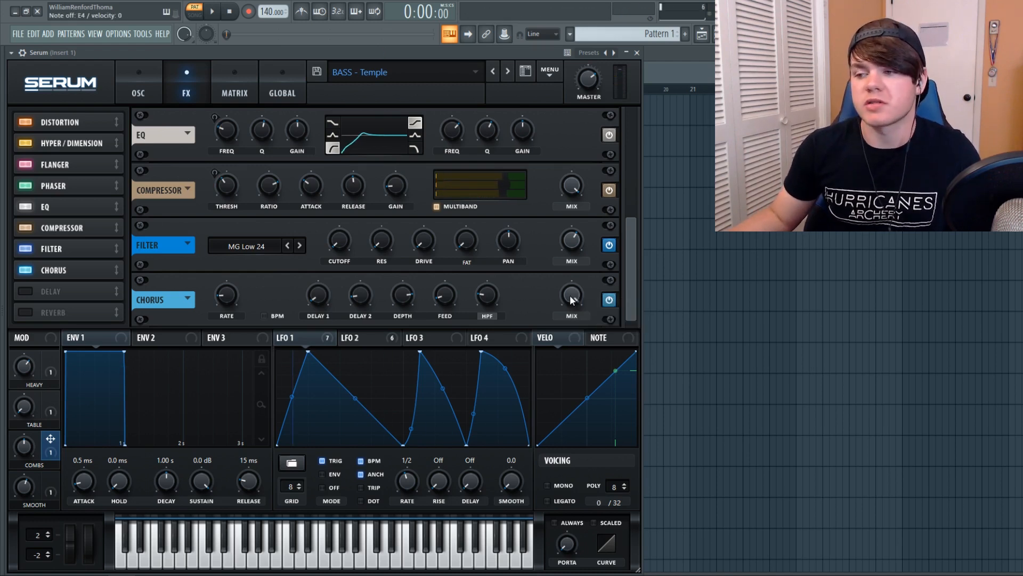
{"action": "left_click_drag", "start_coordinate": [576, 293], "coordinate": [575, 325]}
{"action": "left_click_drag", "start_coordinate": [568, 366], "coordinate": [568, 357]}
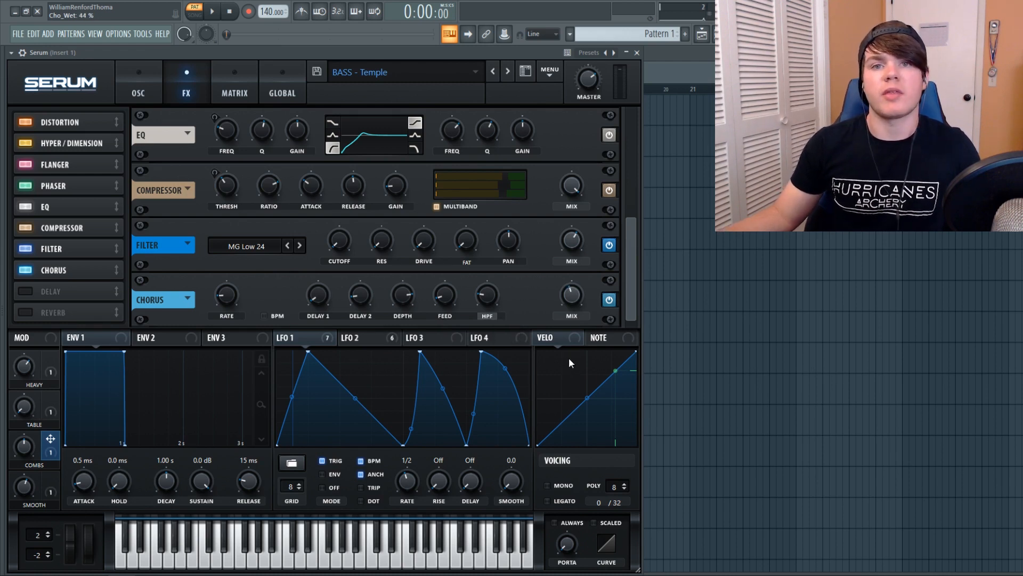
{"action": "key", "text": "c"}
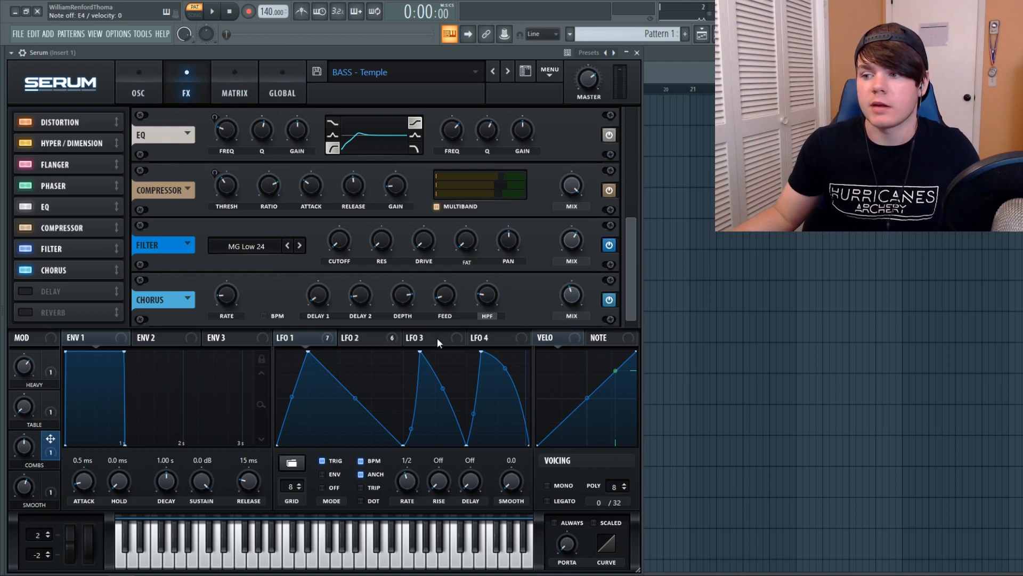
Step: Turn on the delay effect with 65% feedback, set its mix to 42%, and compare the sound with the delay bypassed
{"action": "left_click", "coordinate": [24, 293]}
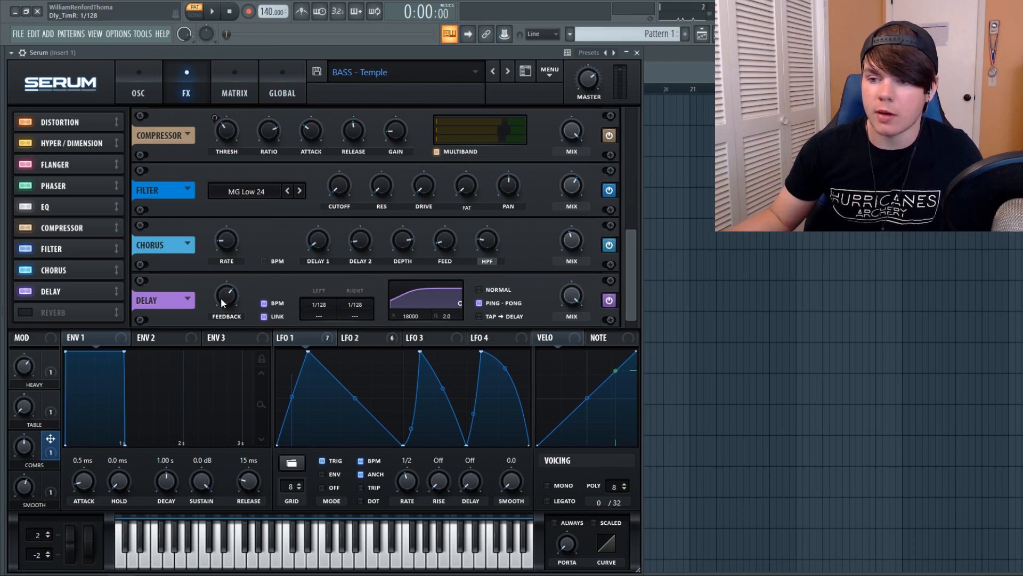
{"action": "mouse_move", "coordinate": [223, 303]}
{"action": "left_click_drag", "start_coordinate": [224, 302], "coordinate": [225, 300]}
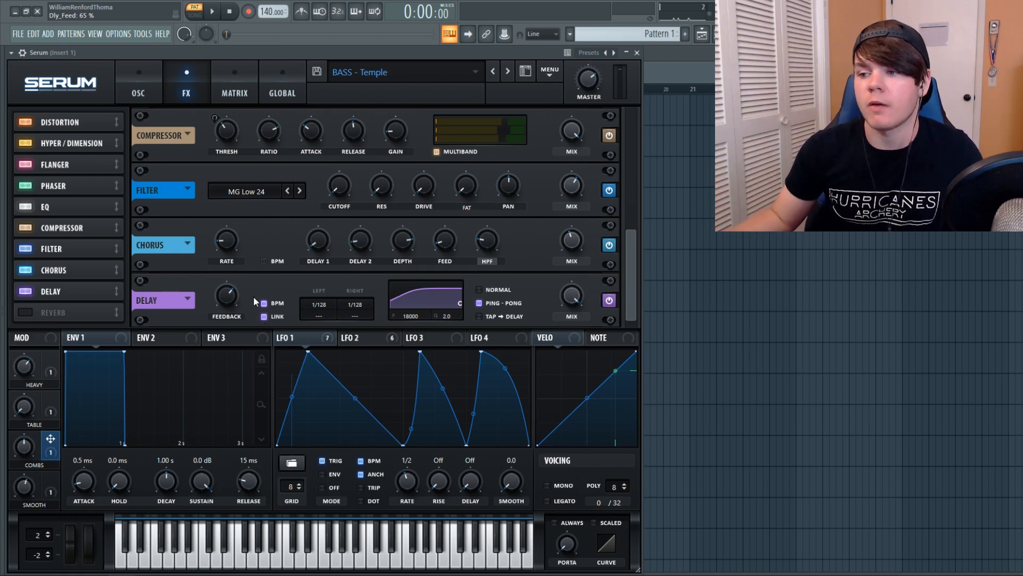
{"action": "left_click_drag", "start_coordinate": [567, 295], "coordinate": [561, 361]}
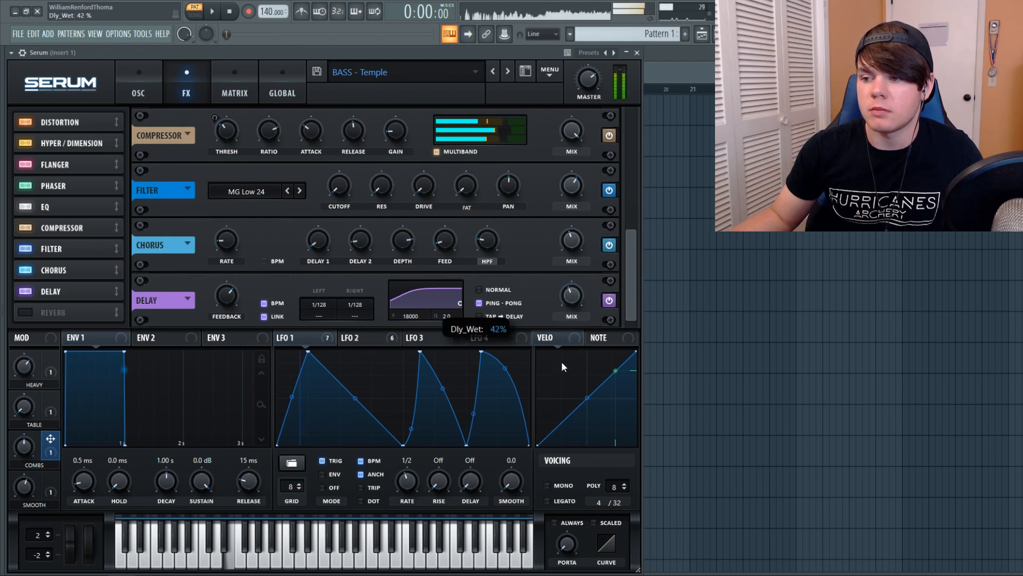
{"action": "left_click", "coordinate": [608, 300]}
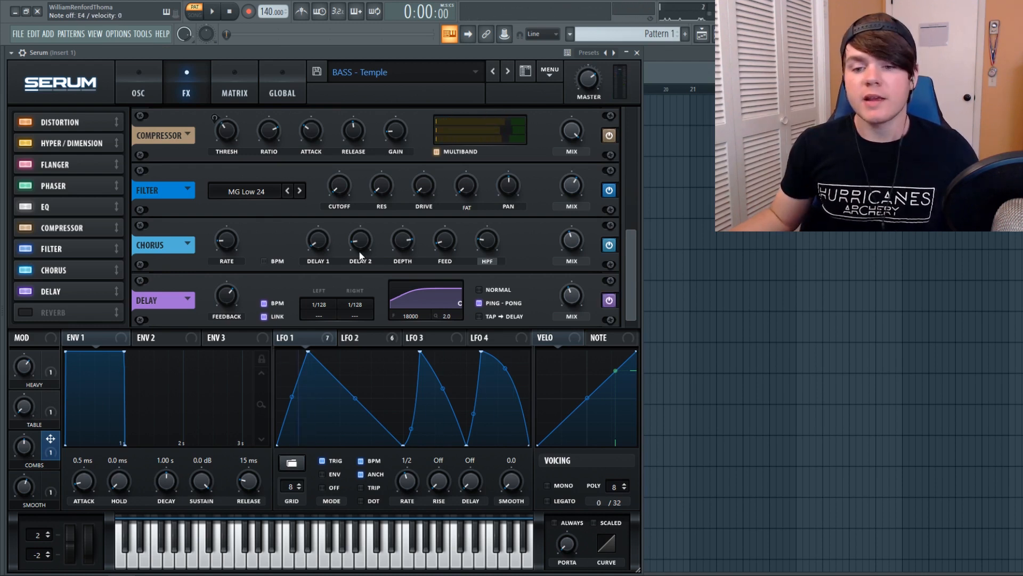
Step: Turn on the reverb effect and compare the Hall and Plate controls, leaving the reverb type on Plate
{"action": "left_click", "coordinate": [25, 312]}
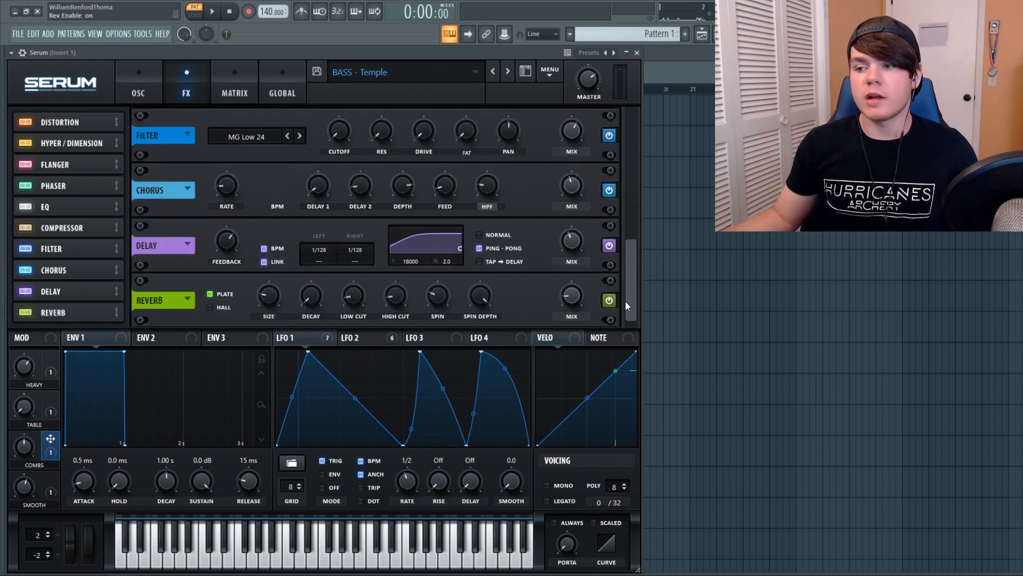
{"action": "left_click", "coordinate": [210, 307]}
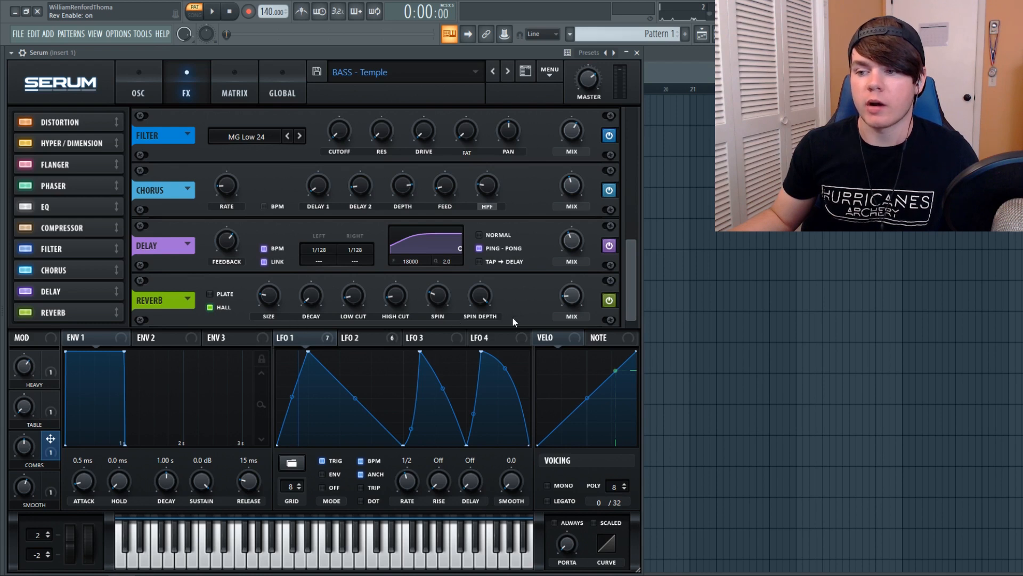
{"action": "left_click", "coordinate": [214, 294]}
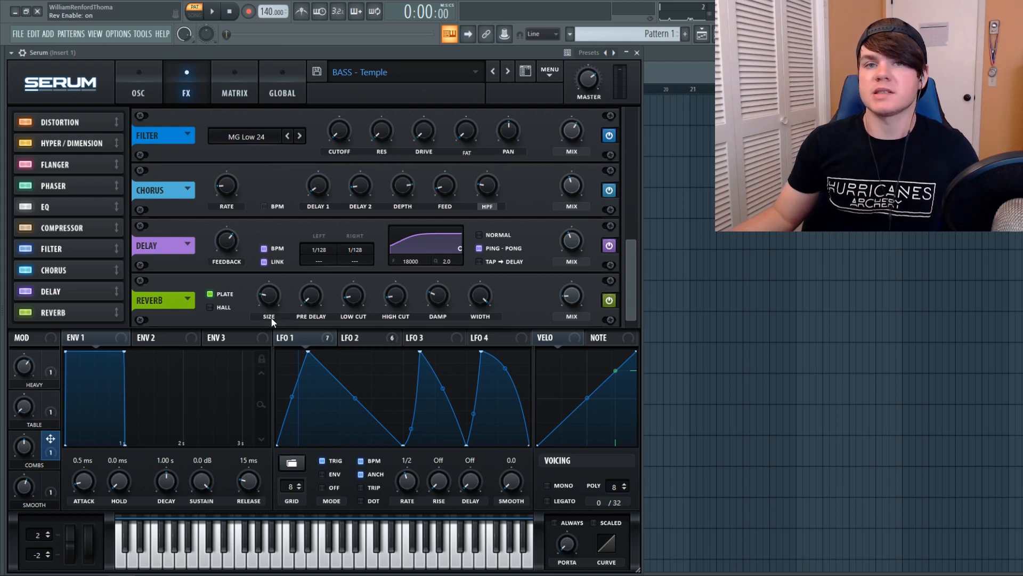
{"action": "left_click", "coordinate": [212, 307]}
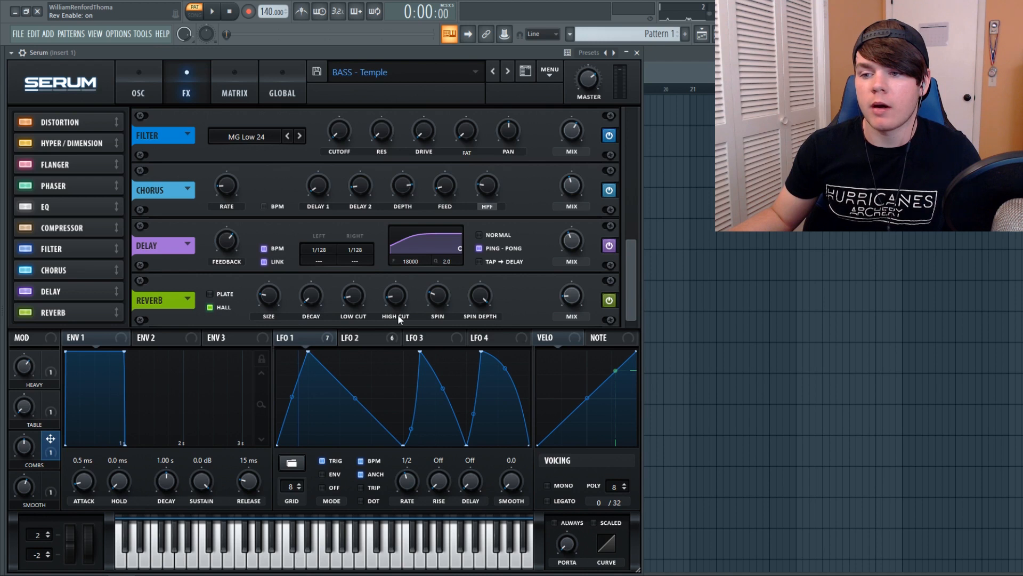
{"action": "left_click", "coordinate": [211, 294]}
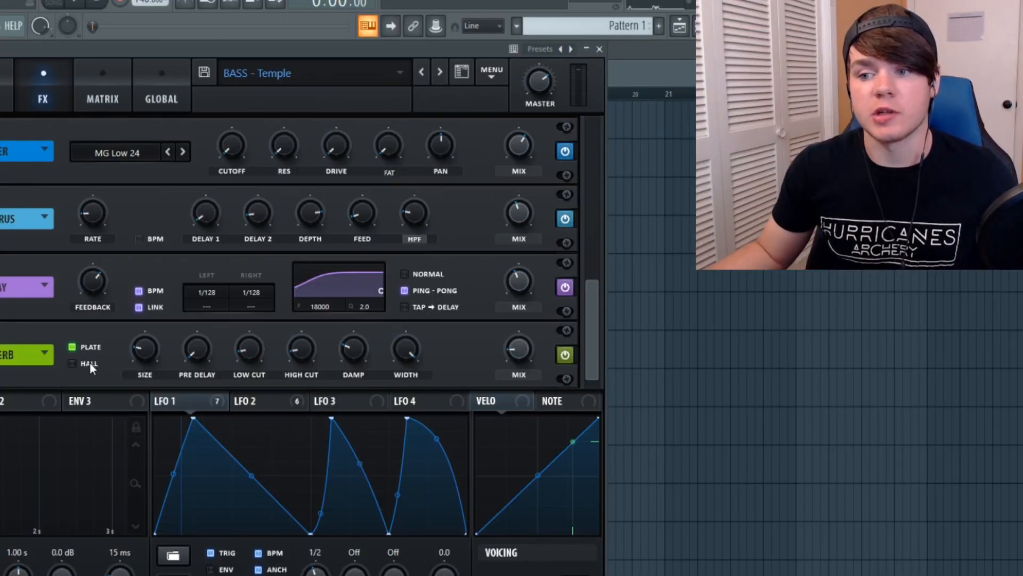
{"action": "left_click", "coordinate": [90, 362]}
{"action": "left_click", "coordinate": [78, 347]}
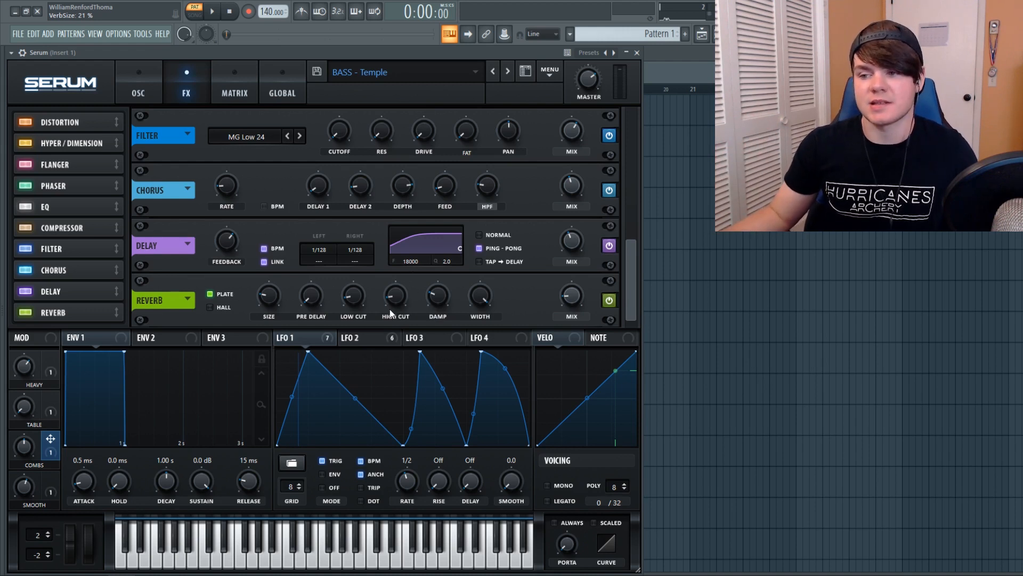
Step: Audition the reverb with its mix fully up, comparing test notes at minimum and full width
{"action": "right_click", "coordinate": [436, 295]}
{"action": "left_click", "coordinate": [482, 351]}
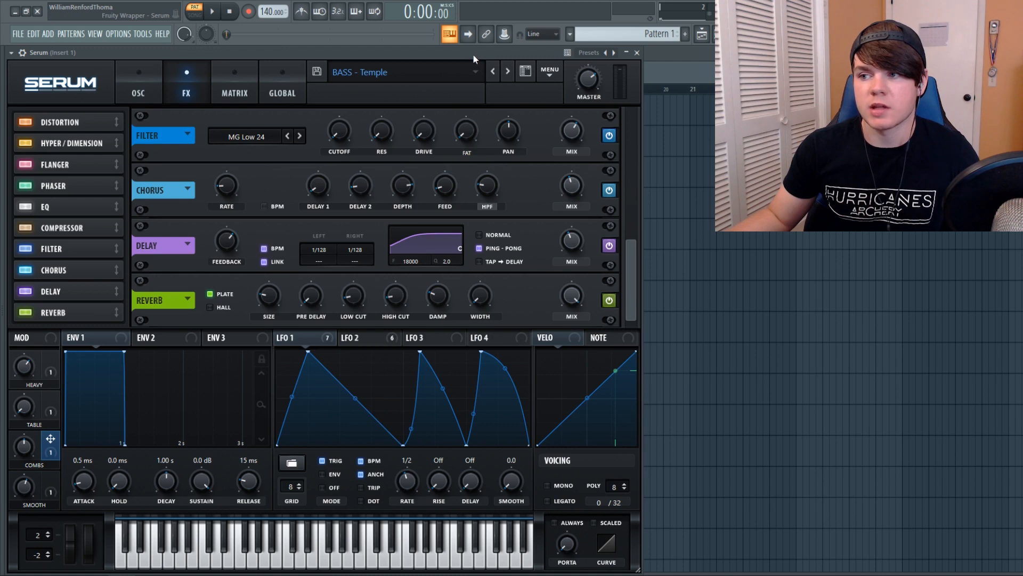
{"action": "key", "text": "c"}
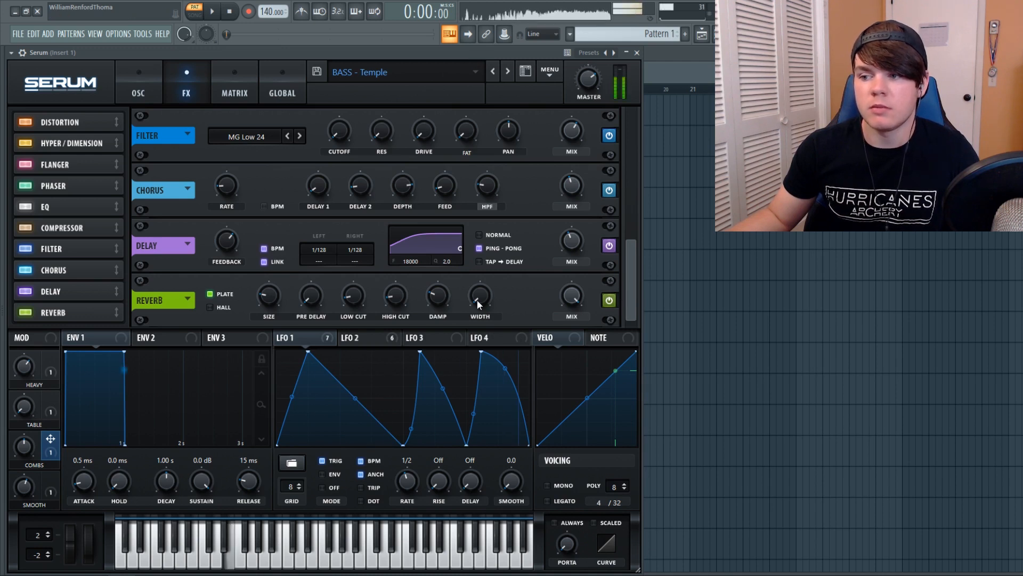
{"action": "key", "text": "c"}
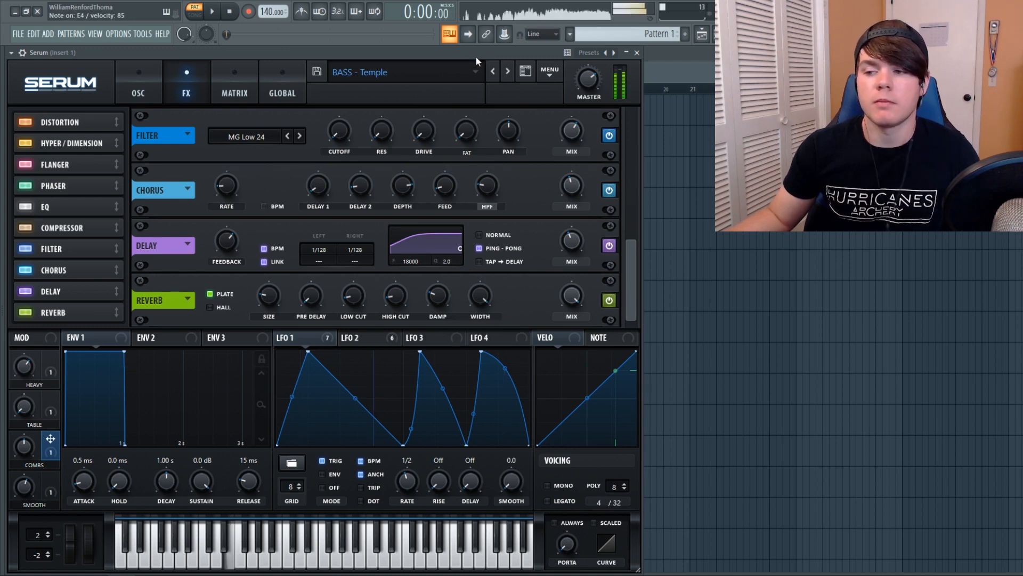
Step: Lower the reverb mix to 18%, play a test note, refine the mix to about 15%, and play the note again
{"action": "left_click_drag", "start_coordinate": [574, 293], "coordinate": [572, 316]}
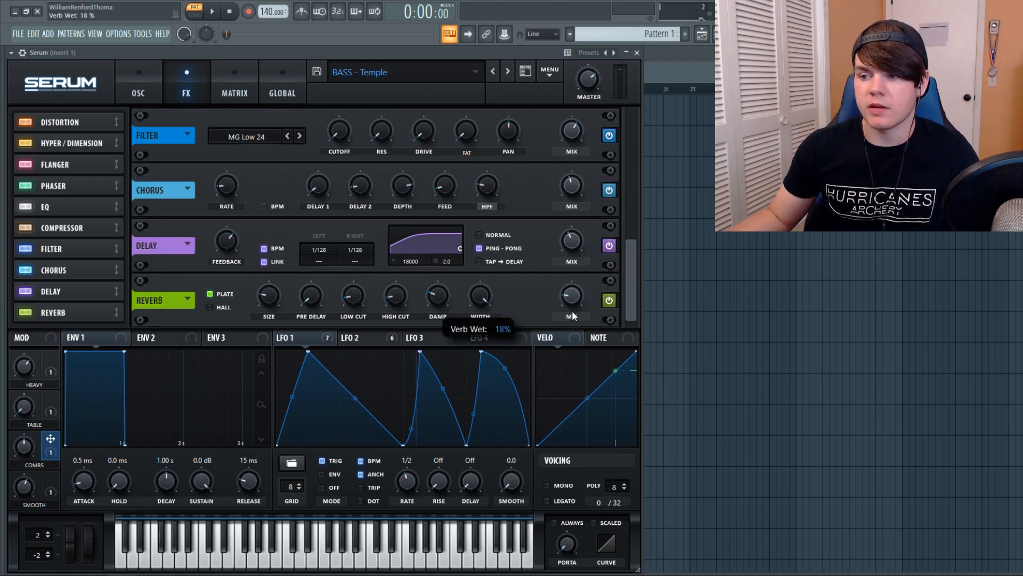
{"action": "key", "text": "c"}
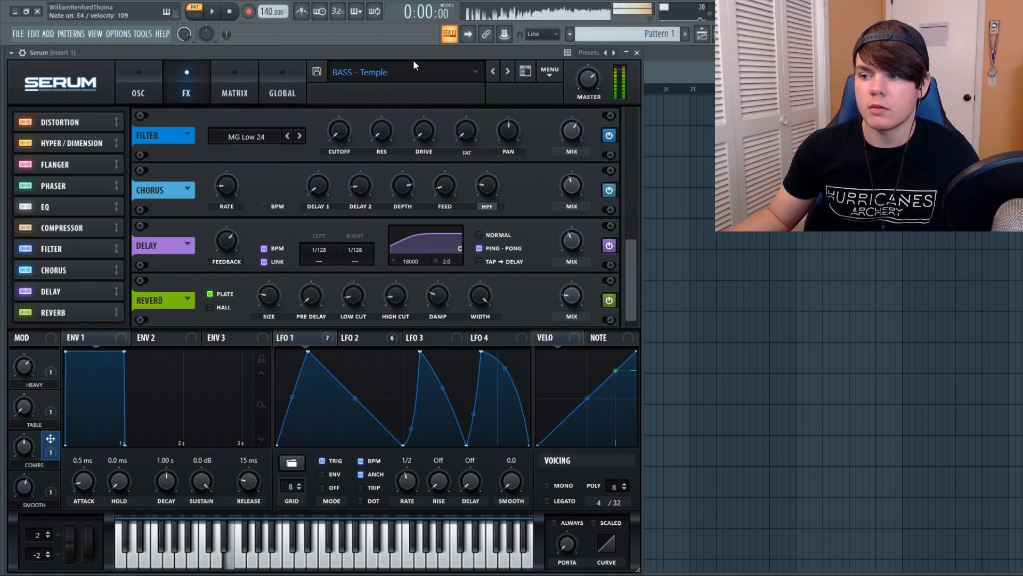
{"action": "left_click_drag", "start_coordinate": [579, 296], "coordinate": [577, 298]}
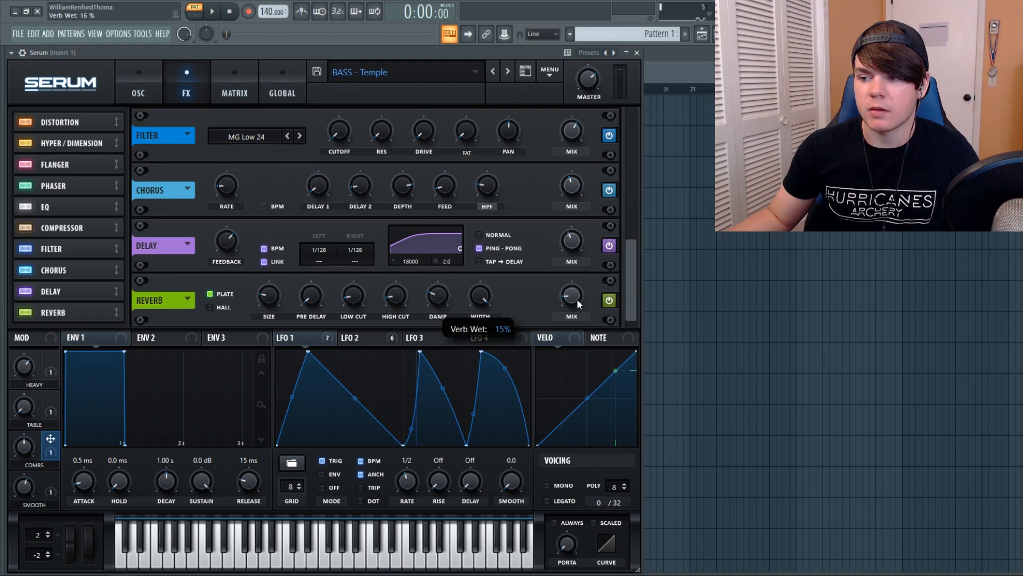
{"action": "key", "text": "c"}
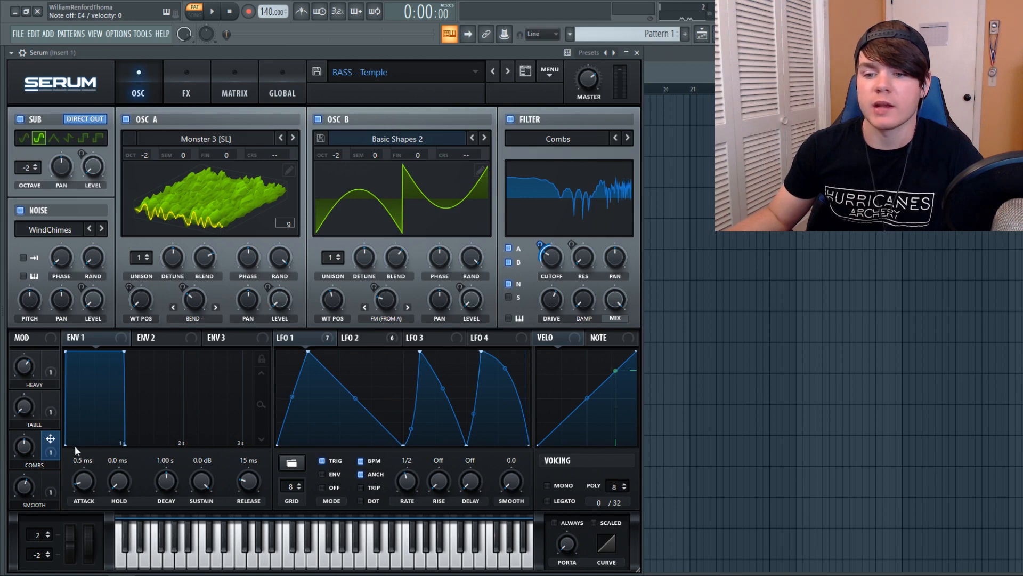
Step: Return to the oscillator view and check the Combs macro's amount
{"action": "left_click", "coordinate": [26, 448]}
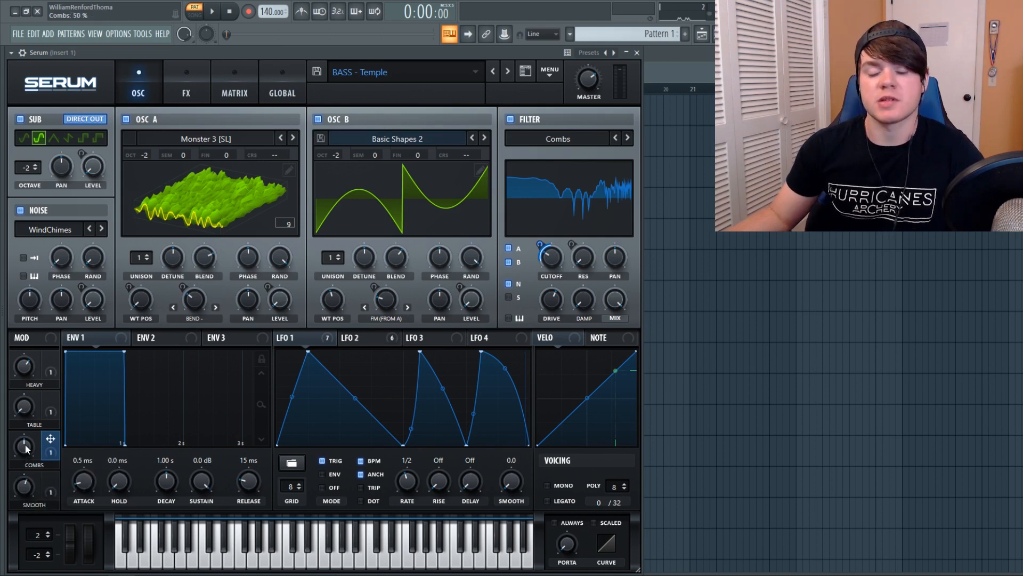